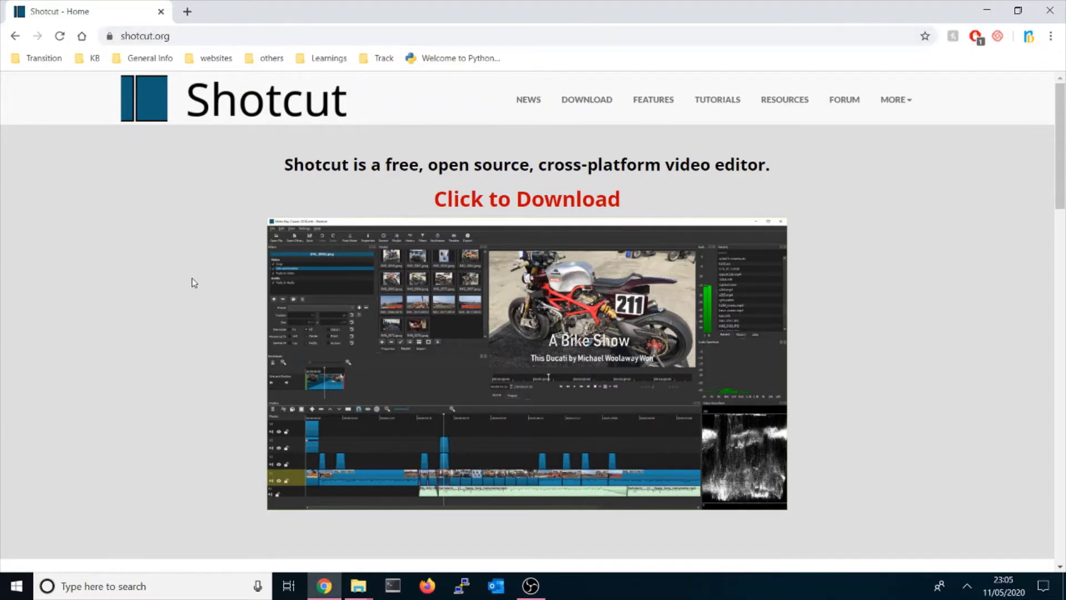
Go from the Shotcut home page to its DOWNLOAD page
{"action": "scroll", "coordinate": [191, 280], "scroll_direction": "down", "scroll_amount": 3}
{"action": "scroll", "coordinate": [192, 280], "scroll_direction": "up", "scroll_amount": 3}
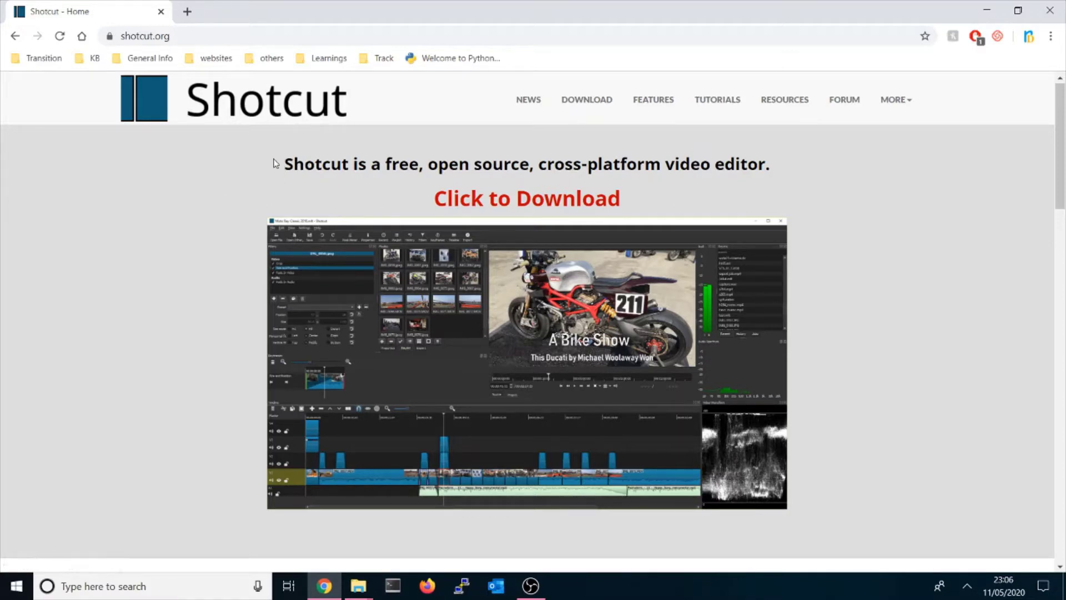
{"action": "scroll", "coordinate": [175, 205], "scroll_direction": "down", "scroll_amount": 4}
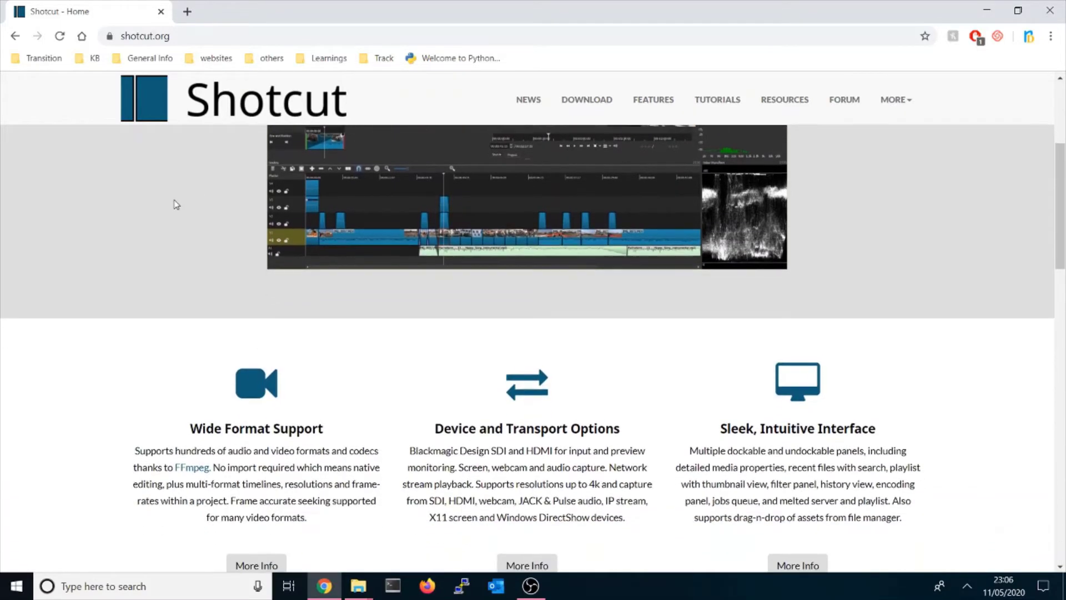
{"action": "scroll", "coordinate": [175, 204], "scroll_direction": "up", "scroll_amount": 4}
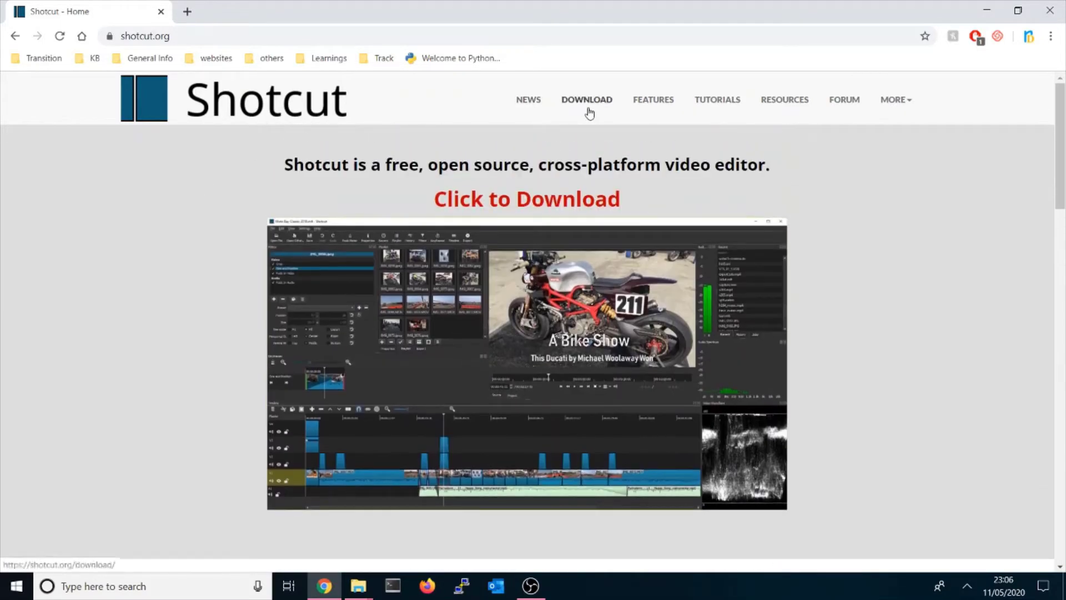
{"action": "left_click", "coordinate": [589, 111]}
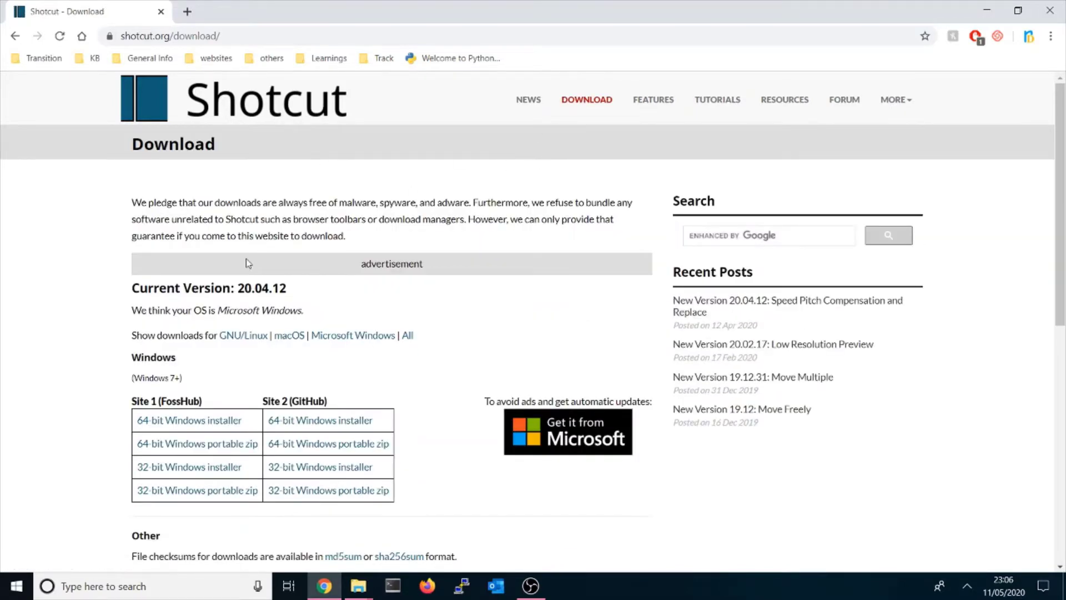
{"action": "scroll", "coordinate": [247, 261], "scroll_direction": "down", "scroll_amount": 1}
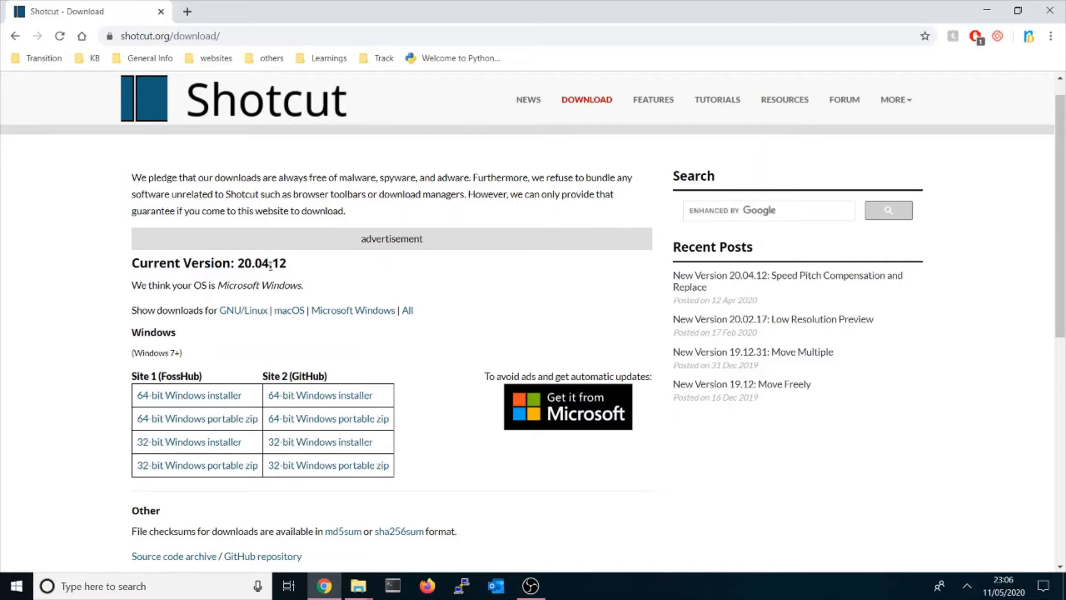
Check the Current Version 20.04.12 line and scroll to the Windows download table
{"action": "left_click_drag", "start_coordinate": [297, 266], "coordinate": [139, 248]}
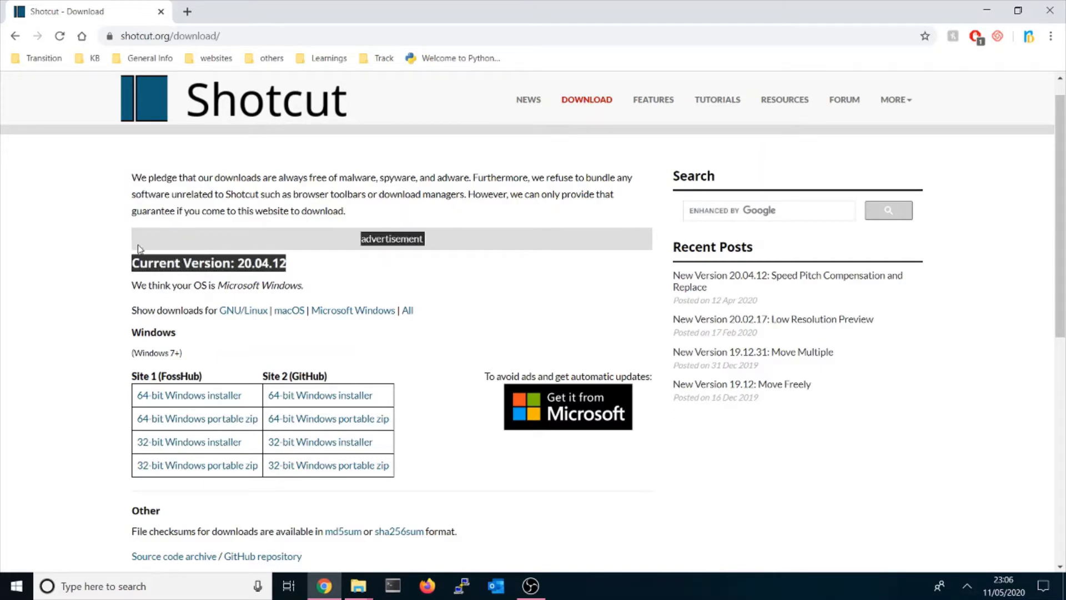
{"action": "left_click", "coordinate": [91, 262]}
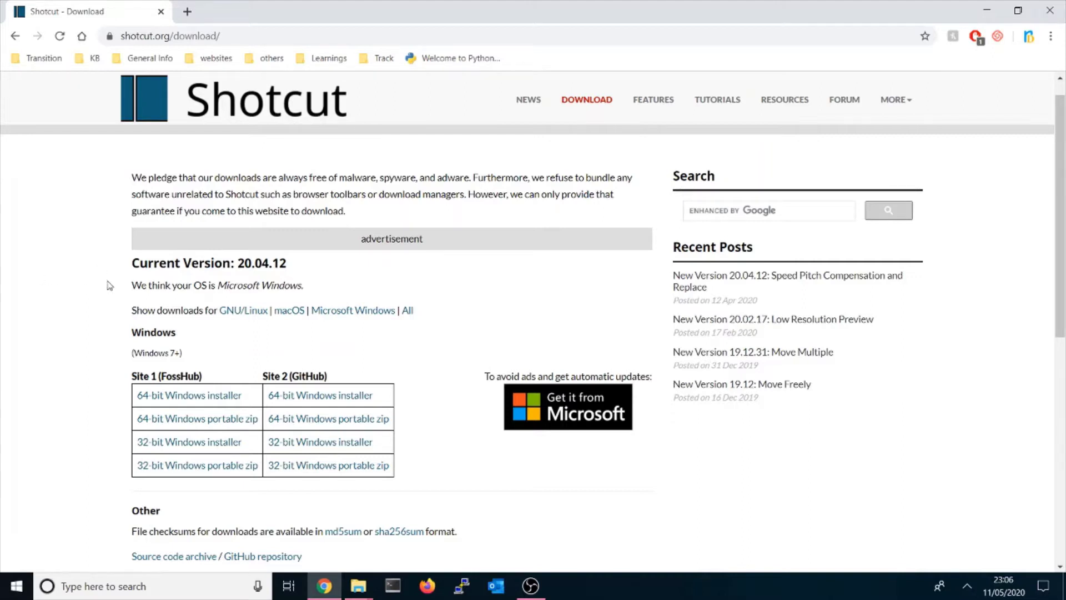
{"action": "scroll", "coordinate": [161, 331], "scroll_direction": "down", "scroll_amount": 1}
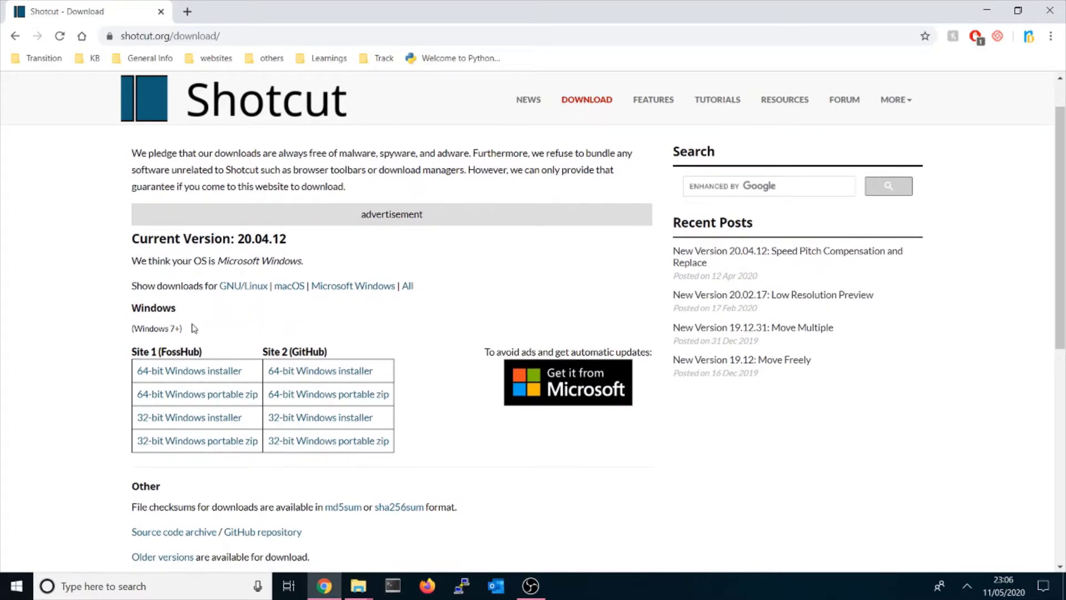
{"action": "scroll", "coordinate": [197, 327], "scroll_direction": "down", "scroll_amount": 1}
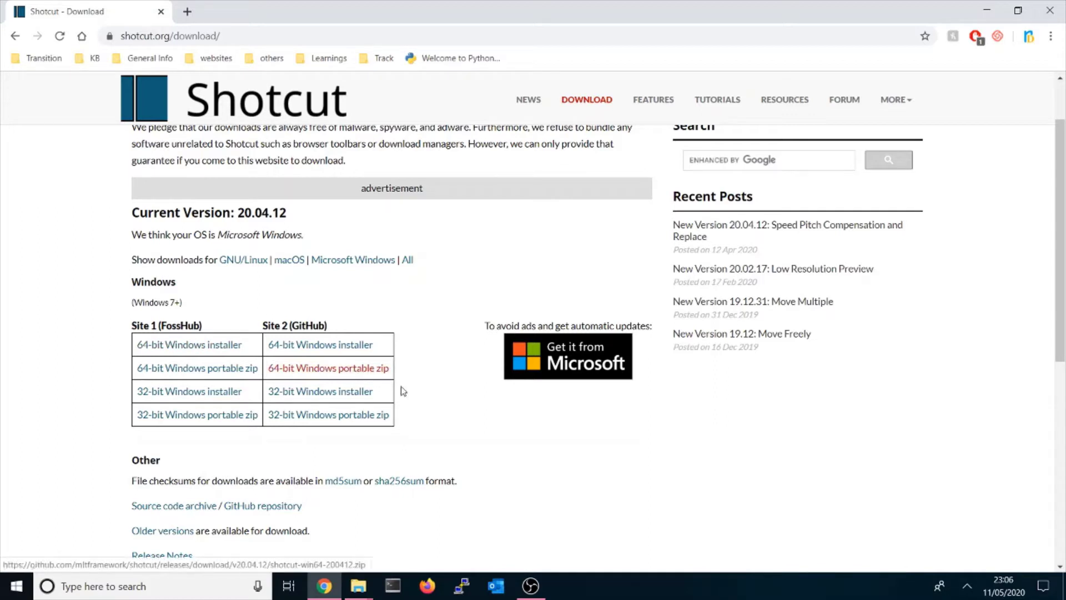
{"action": "scroll", "coordinate": [403, 391], "scroll_direction": "down", "scroll_amount": 1}
{"action": "scroll", "coordinate": [400, 389], "scroll_direction": "up", "scroll_amount": 2}
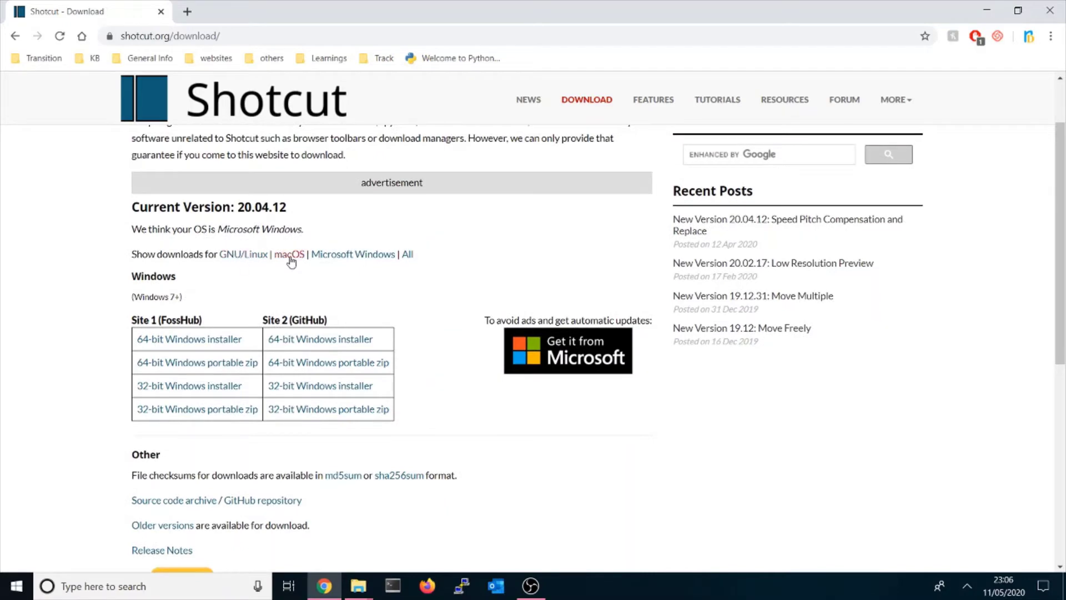
{"action": "left_click", "coordinate": [289, 257]}
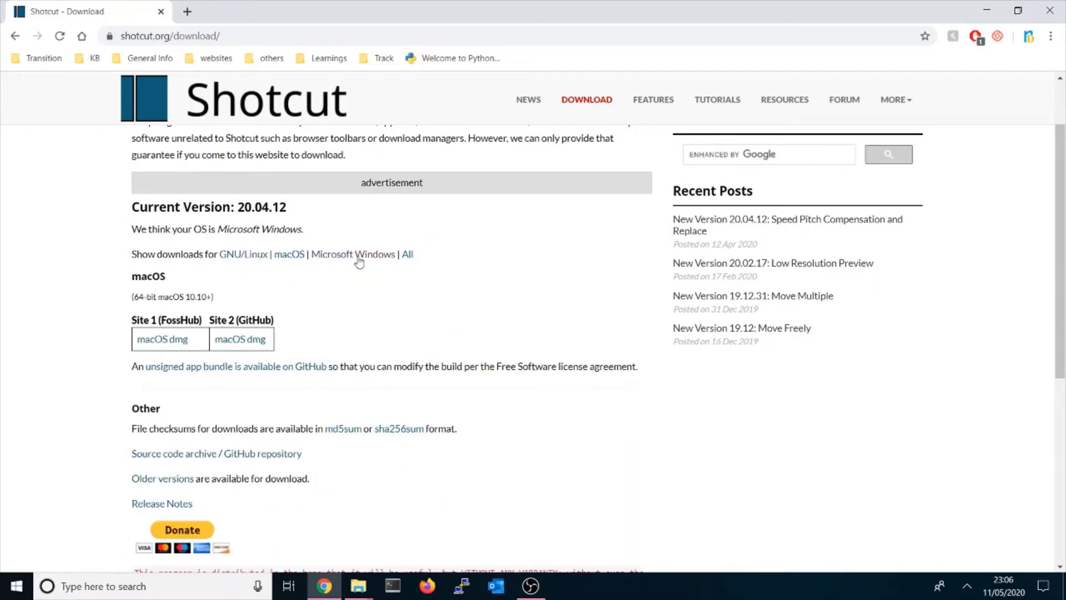
{"action": "left_click", "coordinate": [249, 259]}
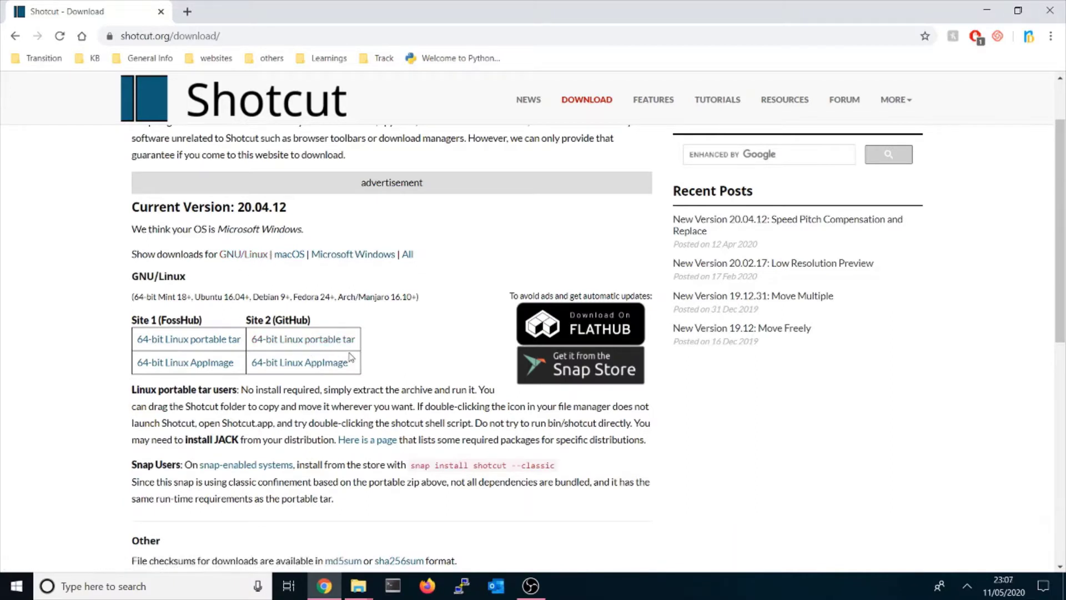
{"action": "scroll", "coordinate": [403, 318], "scroll_direction": "down", "scroll_amount": 1}
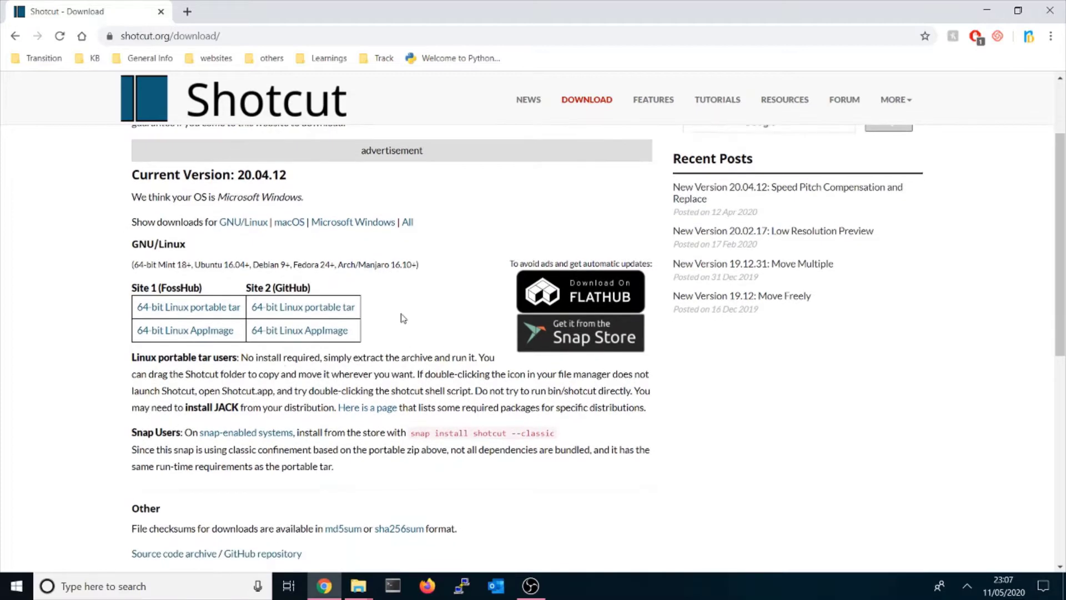
{"action": "scroll", "coordinate": [257, 440], "scroll_direction": "down", "scroll_amount": 1}
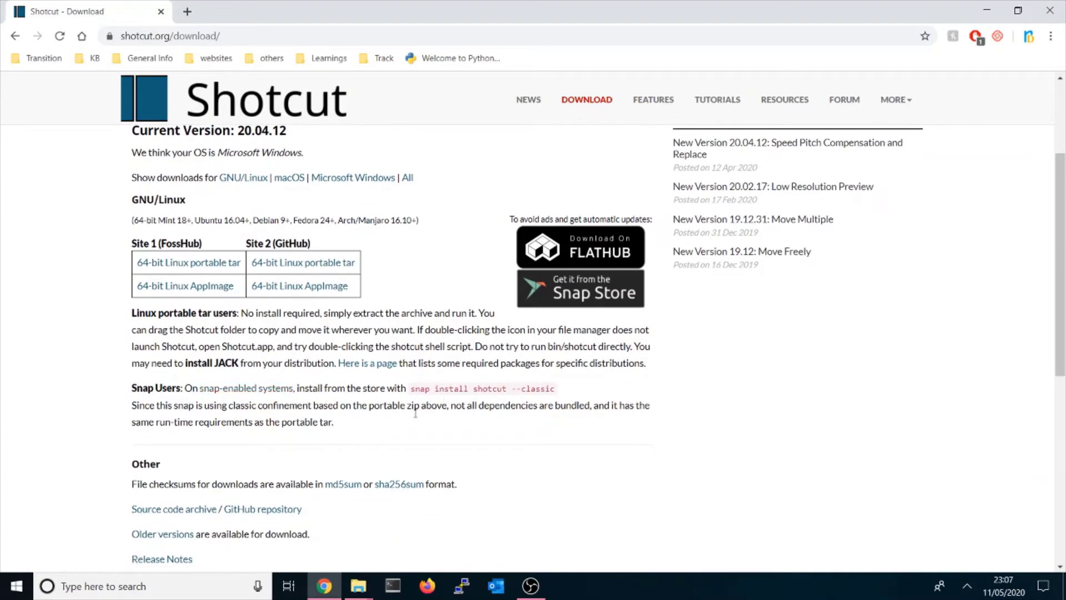
{"action": "scroll", "coordinate": [415, 414], "scroll_direction": "up", "scroll_amount": 1}
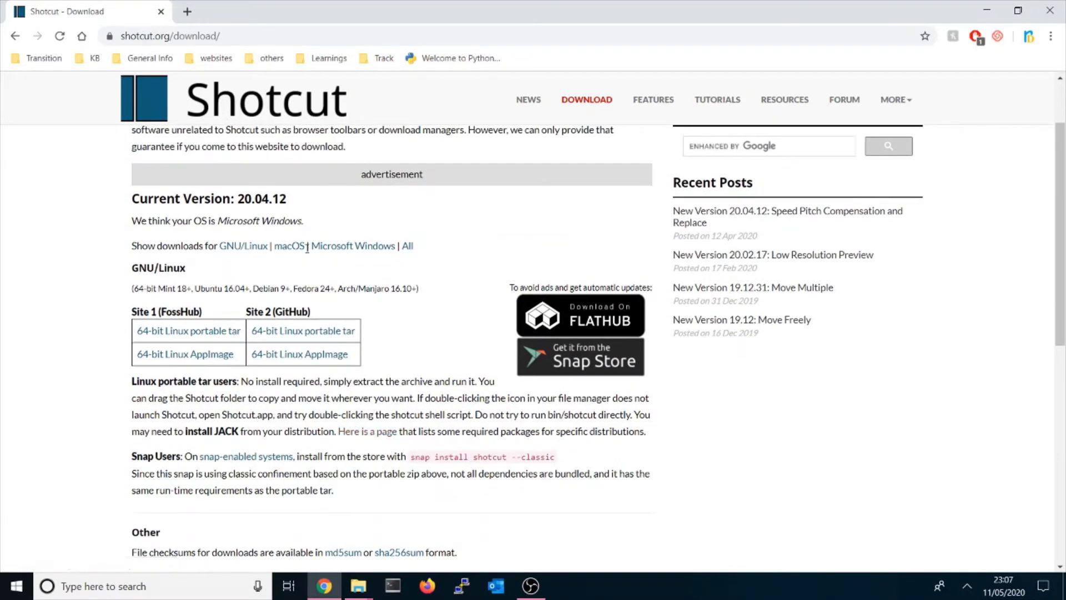
{"action": "left_click", "coordinate": [333, 246]}
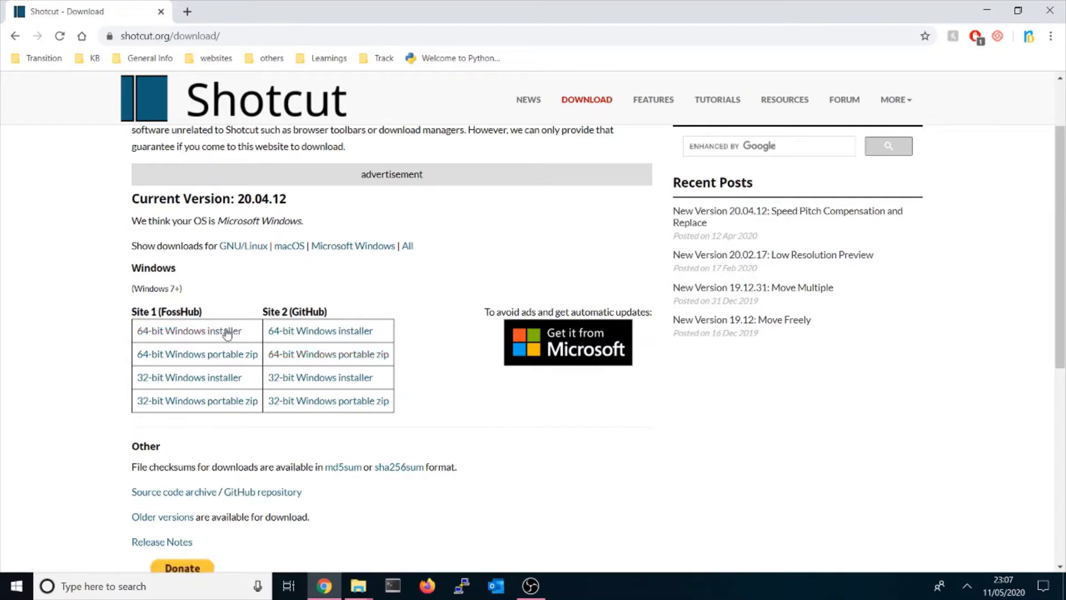
Download the 64-bit Windows installer from FossHub, then the 64-bit portable zip from GitHub
{"action": "left_click", "coordinate": [227, 332]}
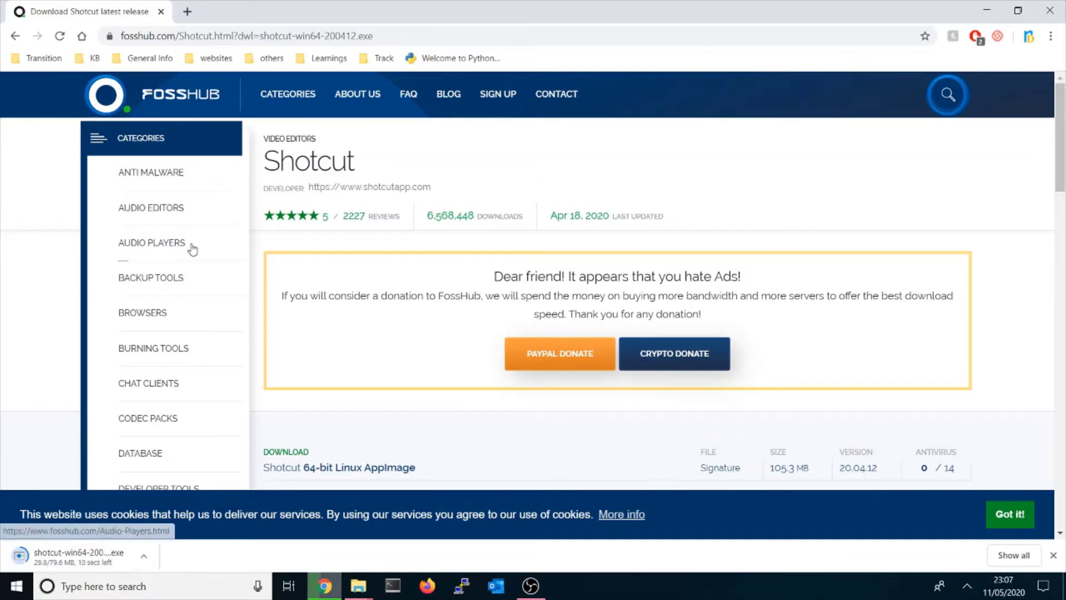
{"action": "left_click", "coordinate": [17, 37]}
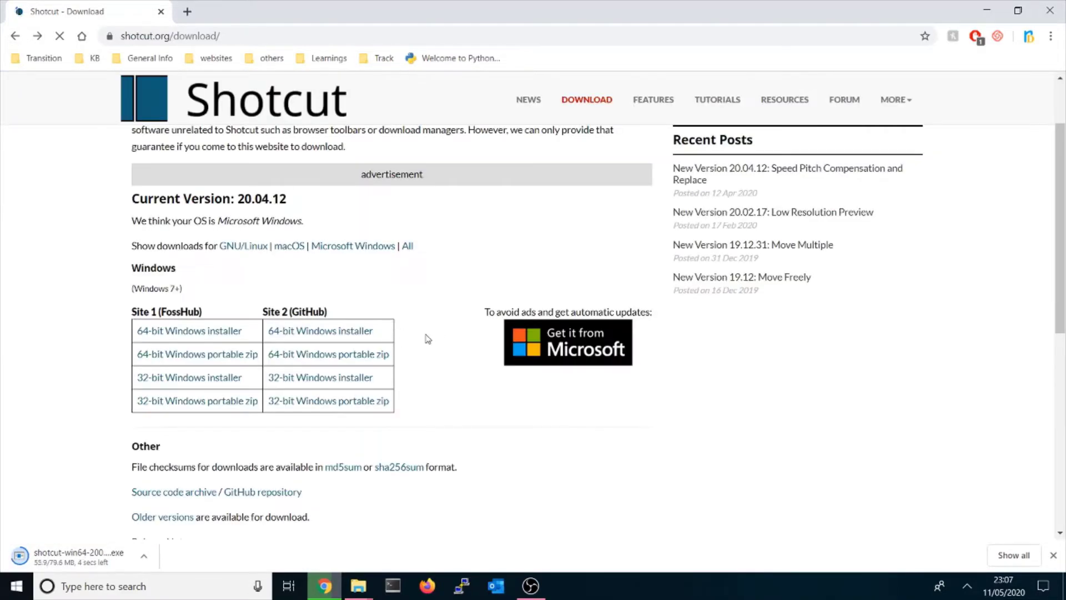
{"action": "left_click", "coordinate": [370, 362]}
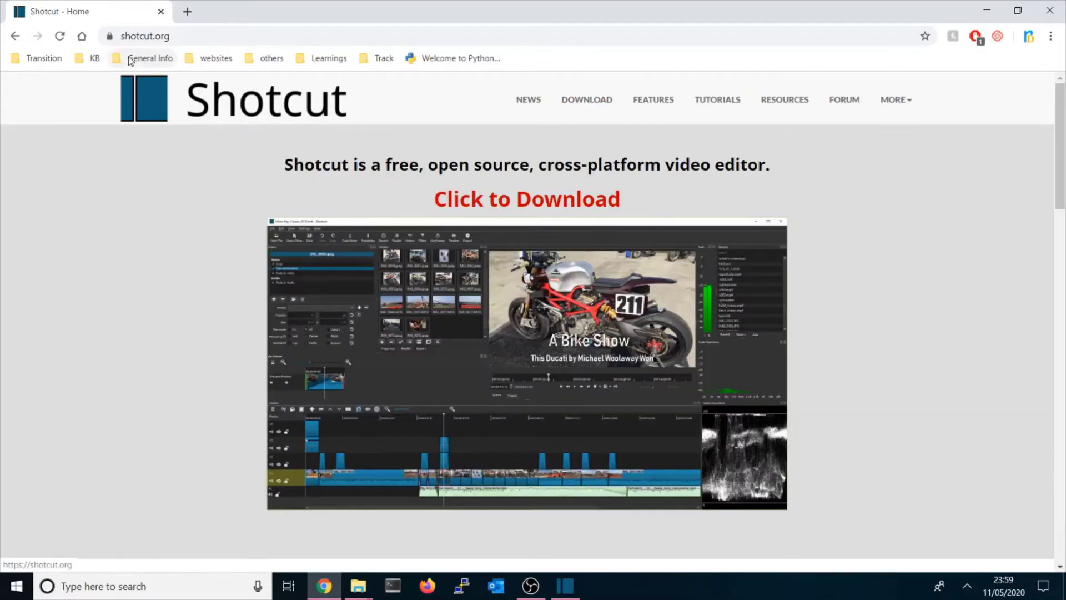
Open the Full List of Features page and scroll through Audio Features and Video Effects
{"action": "left_click", "coordinate": [647, 111]}
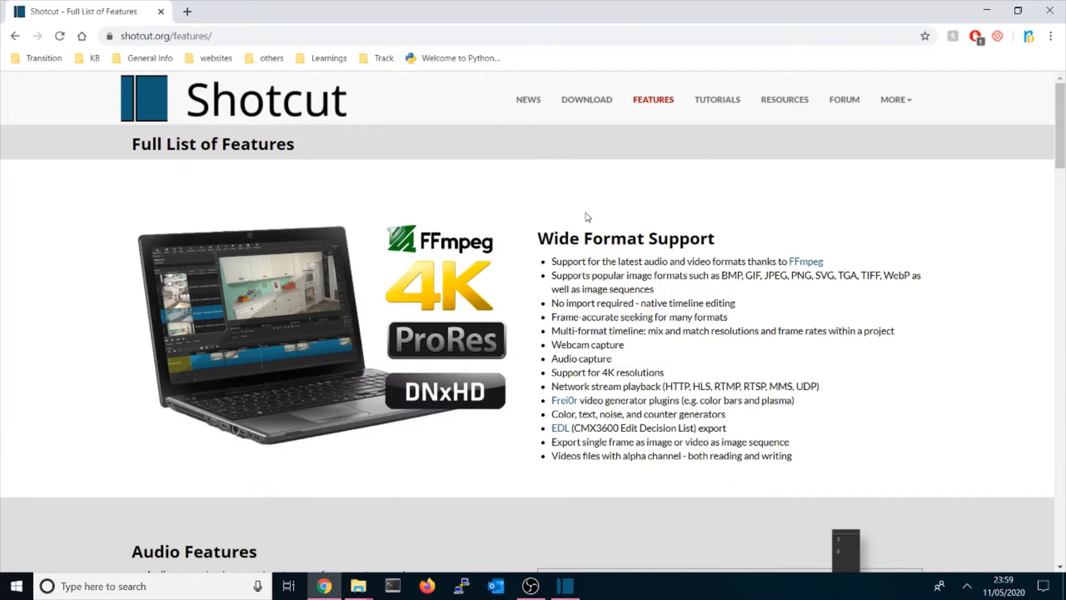
{"action": "scroll", "coordinate": [588, 216], "scroll_direction": "down", "scroll_amount": 1}
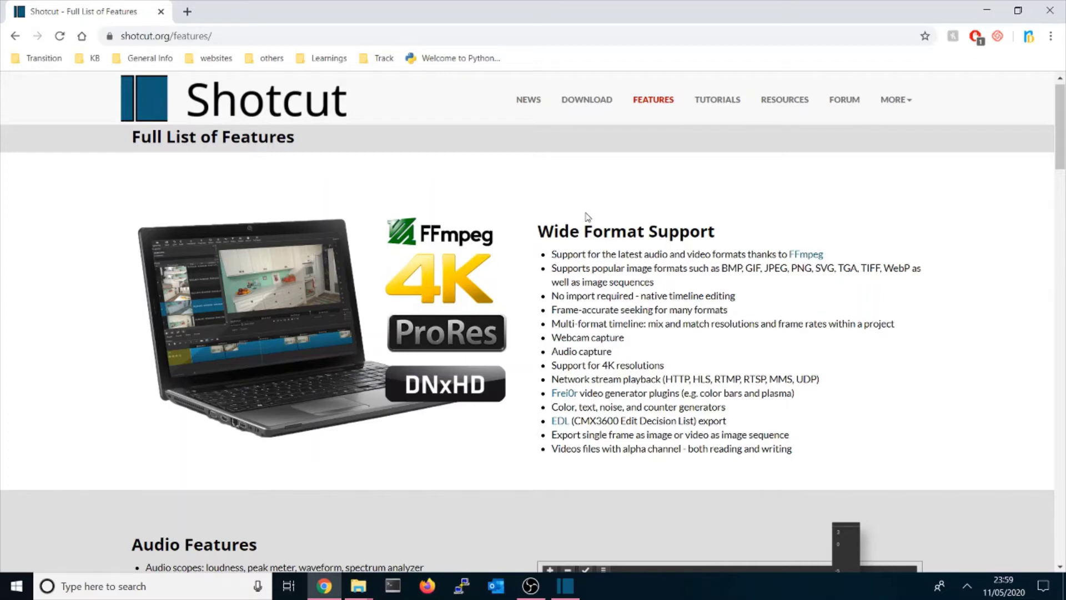
{"action": "scroll", "coordinate": [587, 216], "scroll_direction": "down", "scroll_amount": 2}
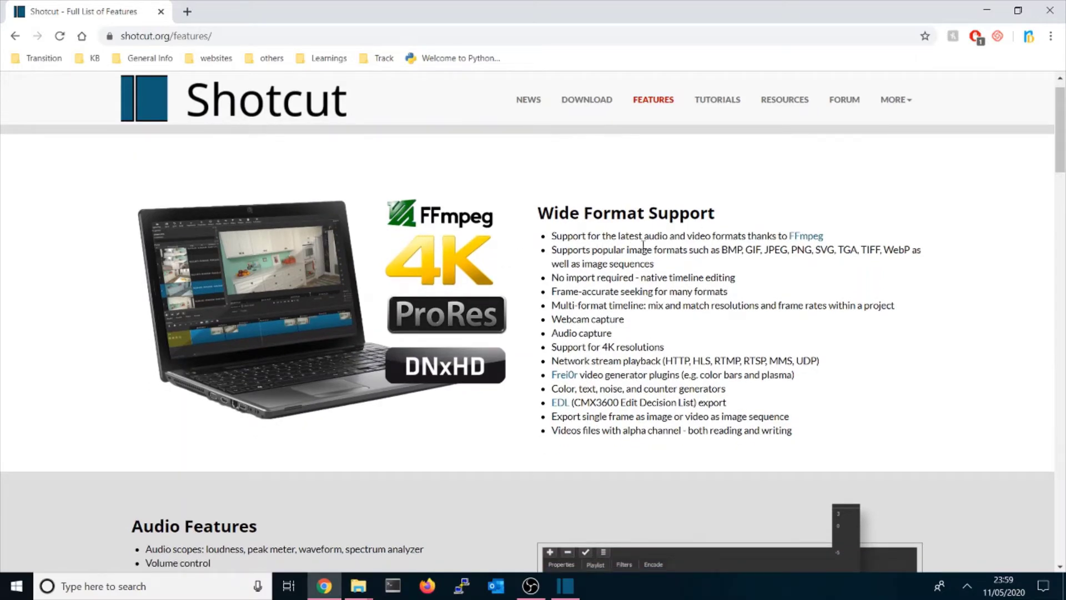
{"action": "scroll", "coordinate": [541, 362], "scroll_direction": "down", "scroll_amount": 2}
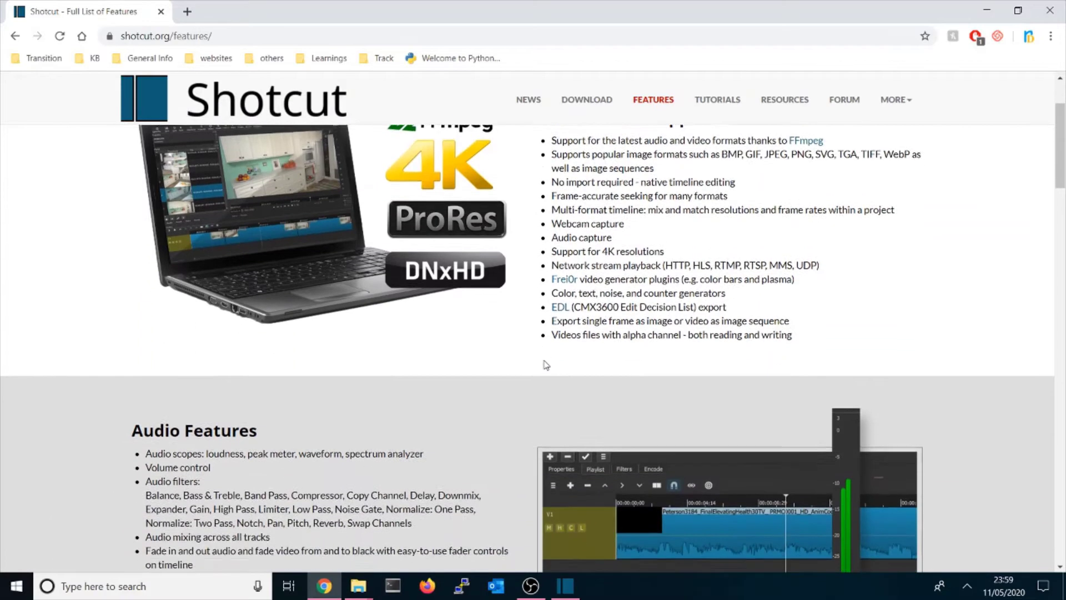
{"action": "scroll", "coordinate": [546, 364], "scroll_direction": "down", "scroll_amount": 2}
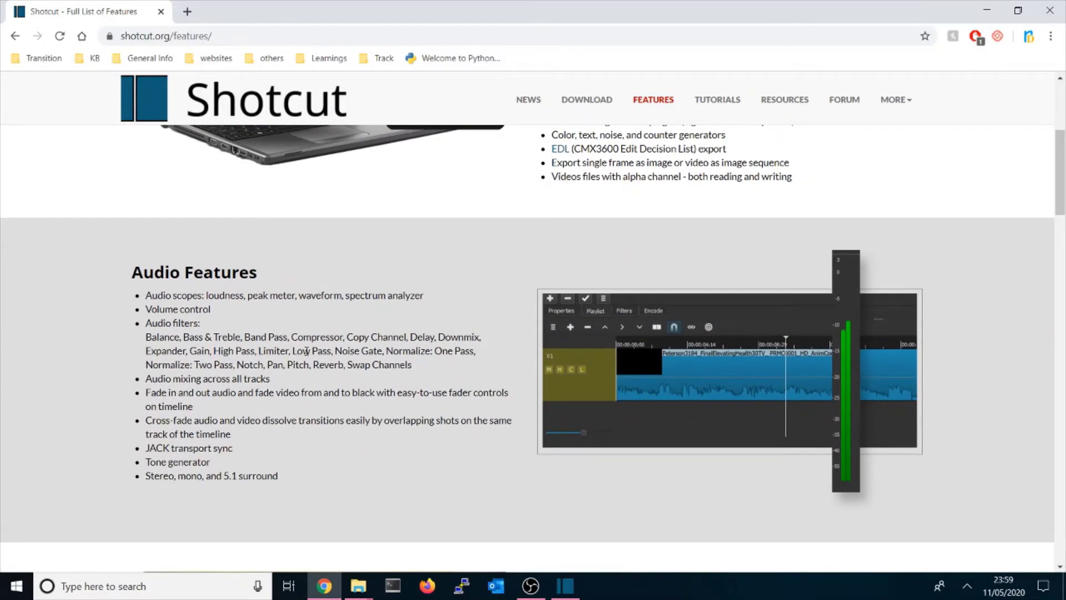
{"action": "scroll", "coordinate": [386, 387], "scroll_direction": "down", "scroll_amount": 4}
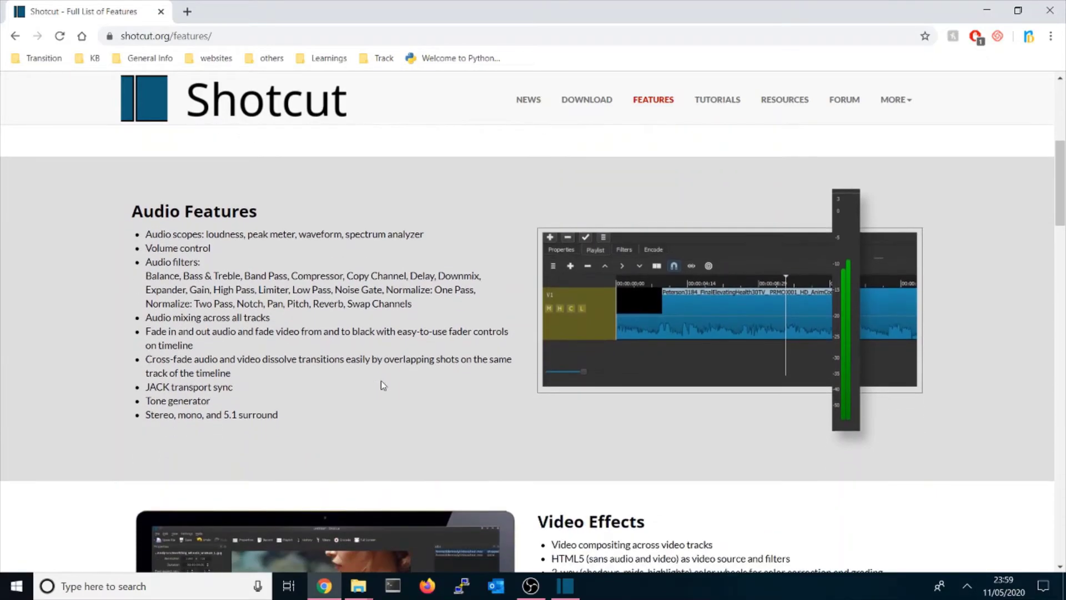
{"action": "scroll", "coordinate": [381, 382], "scroll_direction": "down", "scroll_amount": 1}
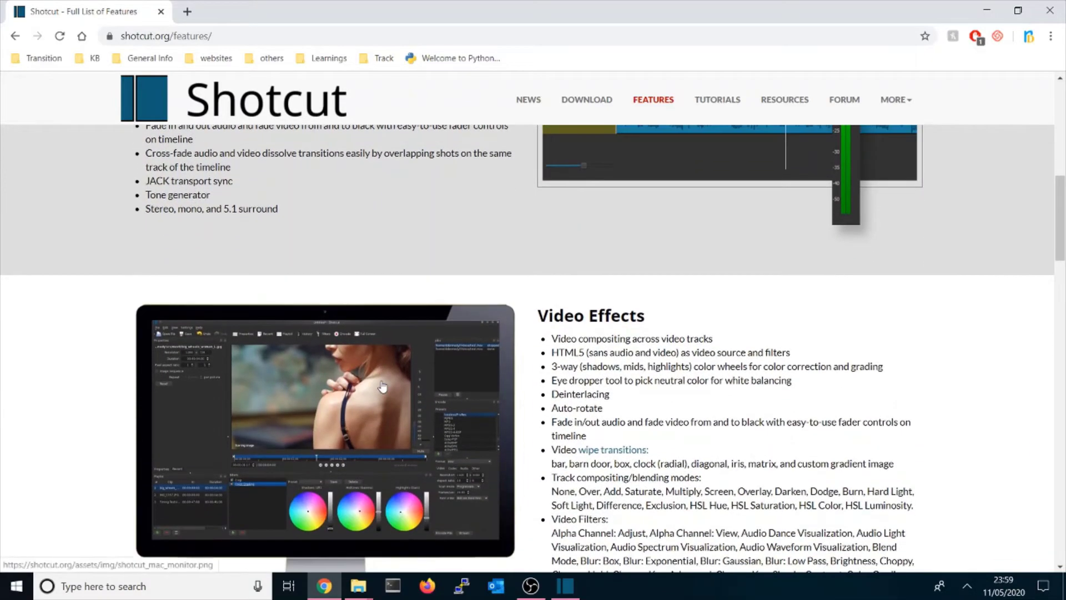
{"action": "scroll", "coordinate": [547, 298], "scroll_direction": "down", "scroll_amount": 1}
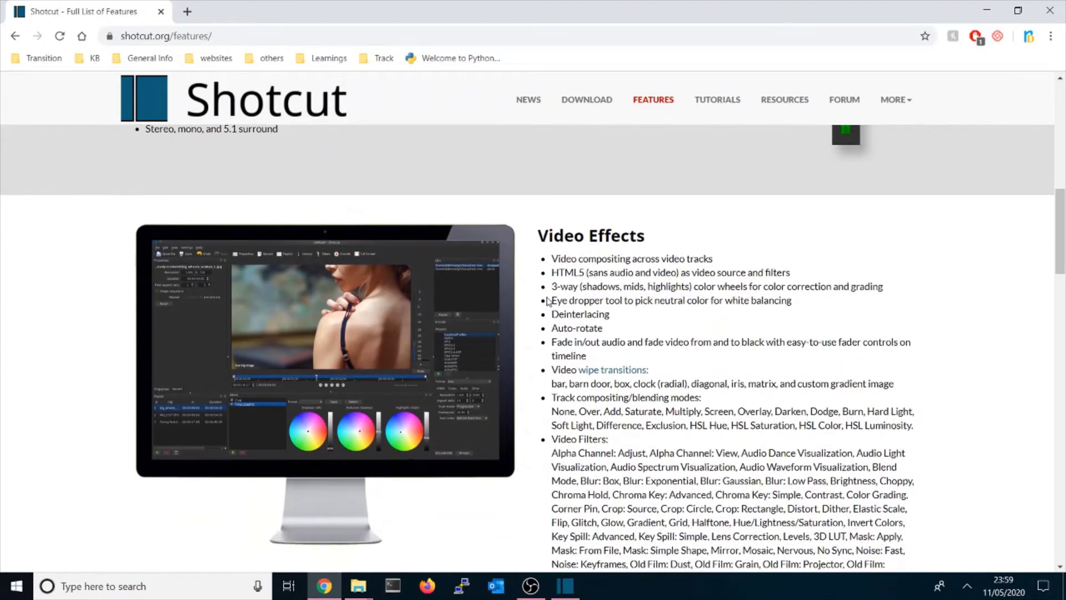
{"action": "scroll", "coordinate": [547, 300], "scroll_direction": "down", "scroll_amount": 1}
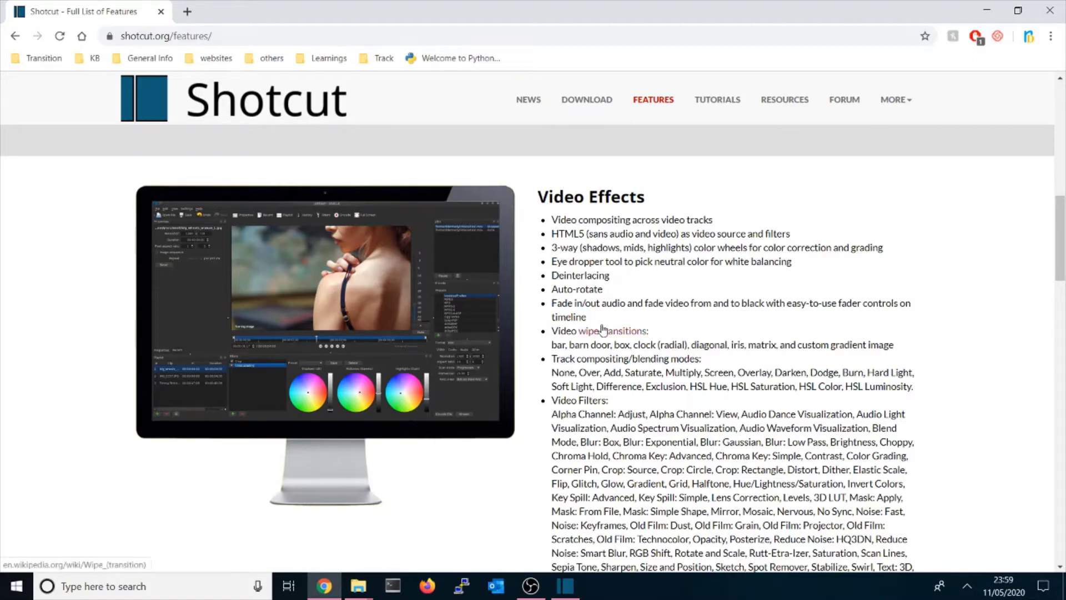
{"action": "scroll", "coordinate": [599, 327], "scroll_direction": "up", "scroll_amount": 2}
{"action": "scroll", "coordinate": [603, 325], "scroll_direction": "up", "scroll_amount": 2}
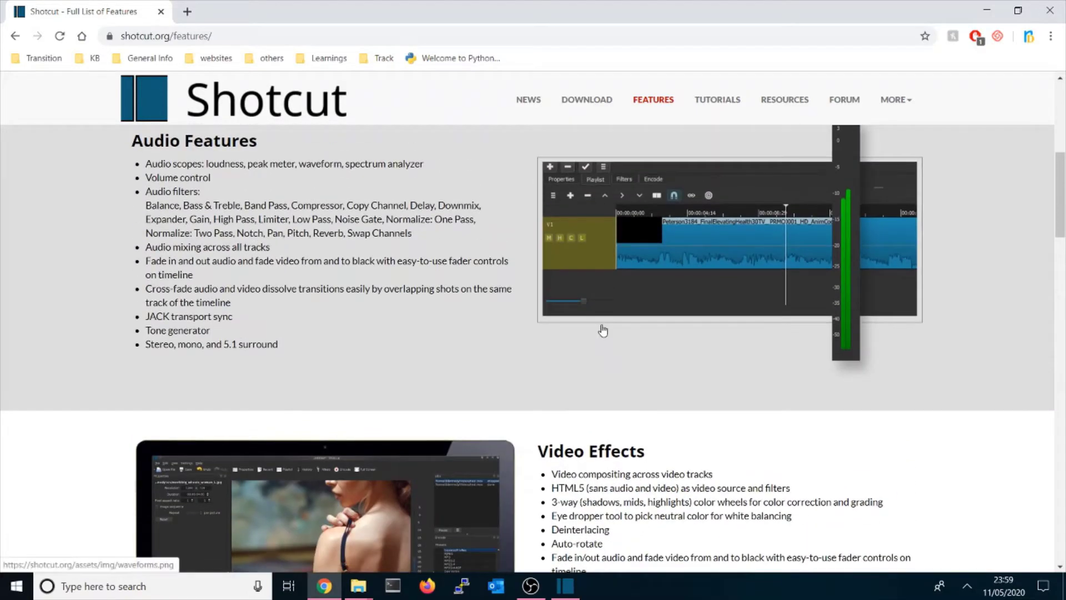
{"action": "scroll", "coordinate": [602, 327], "scroll_direction": "up", "scroll_amount": 2}
{"action": "scroll", "coordinate": [604, 333], "scroll_direction": "up", "scroll_amount": 6}
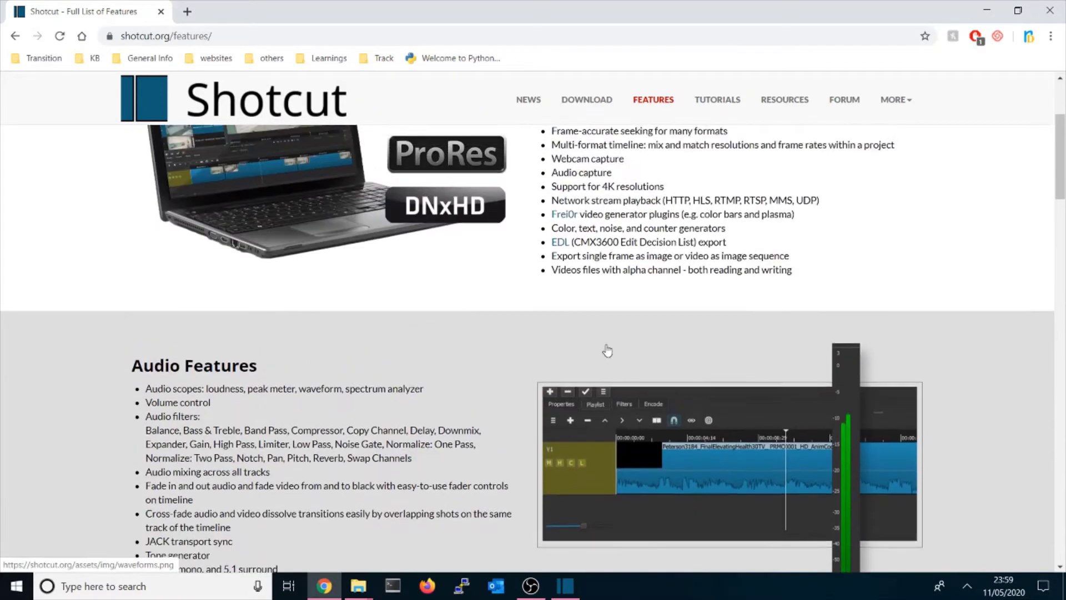
{"action": "scroll", "coordinate": [607, 344], "scroll_direction": "down", "scroll_amount": 8}
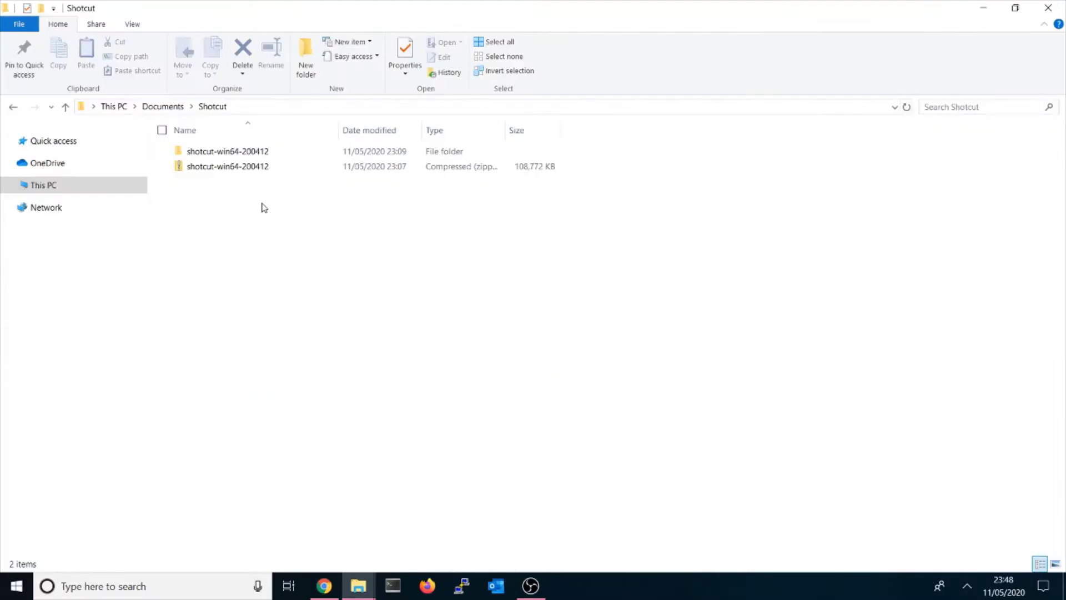
Go into shotcut-win64-200412 › Shotcut and launch the shotcut executable
{"action": "double_click", "coordinate": [270, 155]}
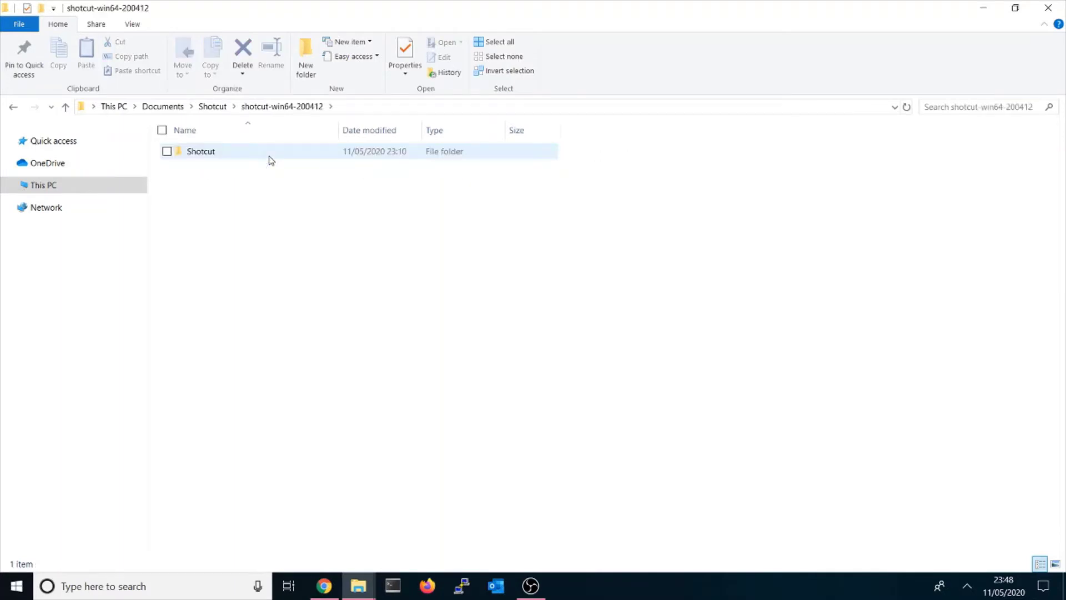
{"action": "double_click", "coordinate": [269, 157]}
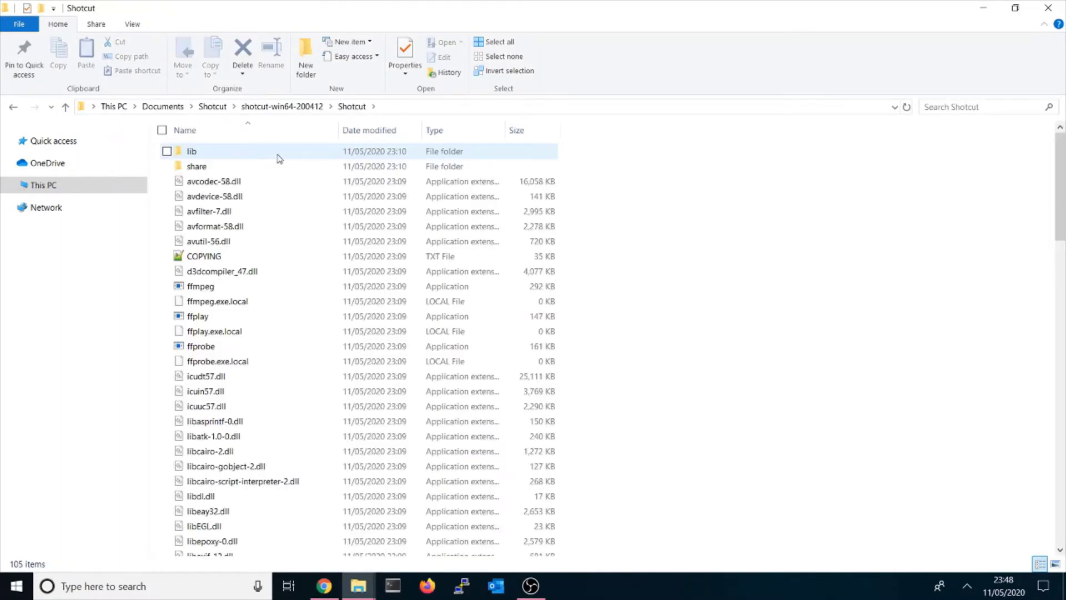
{"action": "scroll", "coordinate": [263, 270], "scroll_direction": "down", "scroll_amount": 1}
{"action": "scroll", "coordinate": [263, 269], "scroll_direction": "down", "scroll_amount": 3}
{"action": "scroll", "coordinate": [262, 311], "scroll_direction": "up", "scroll_amount": 1}
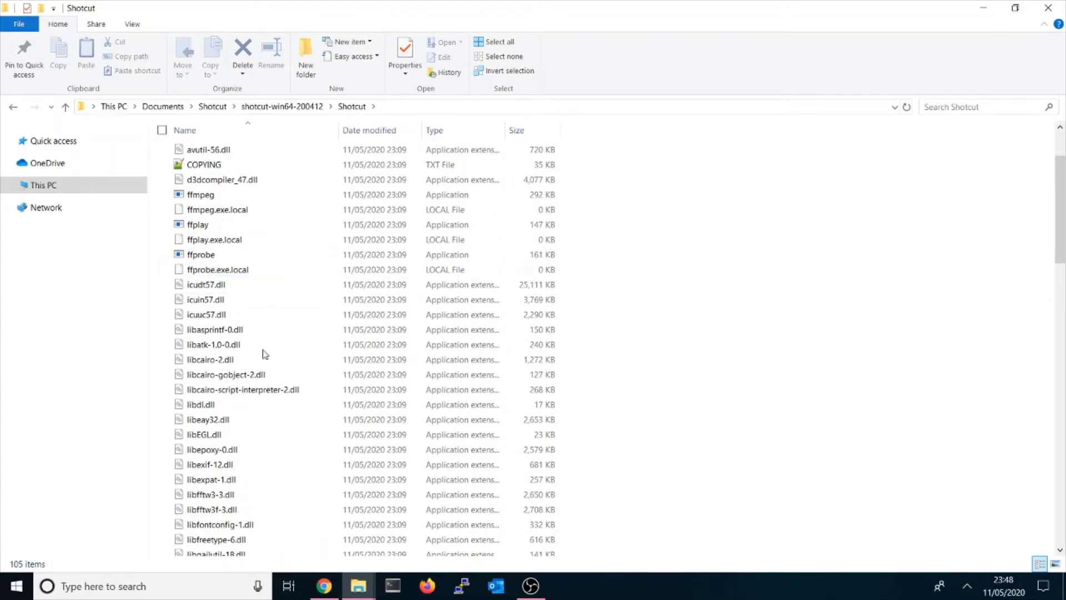
{"action": "scroll", "coordinate": [262, 383], "scroll_direction": "down", "scroll_amount": 2}
{"action": "type", "text": "shotcut"}
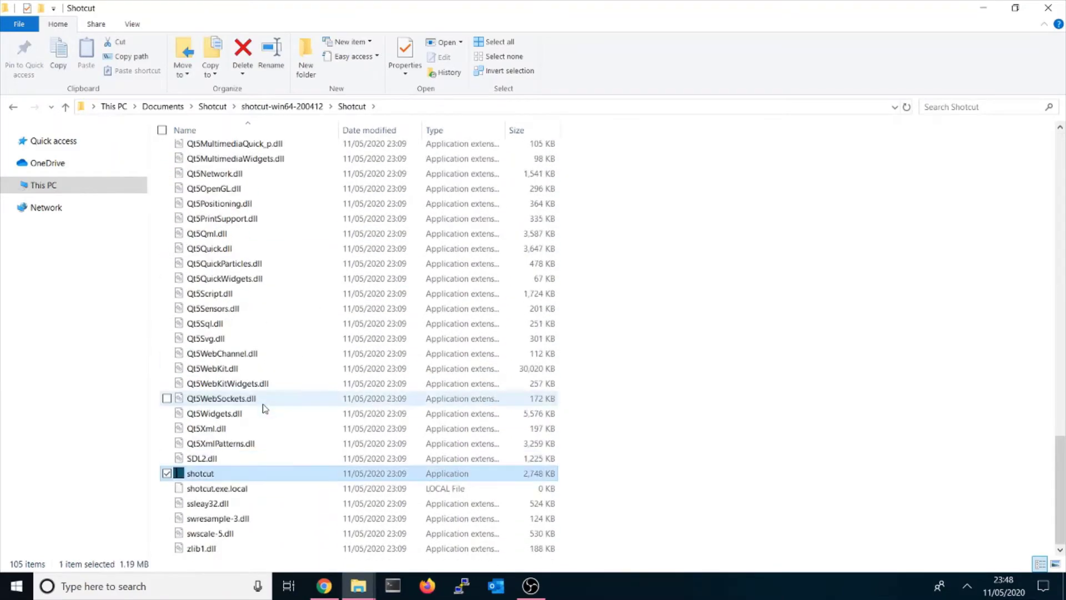
{"action": "double_click", "coordinate": [203, 474]}
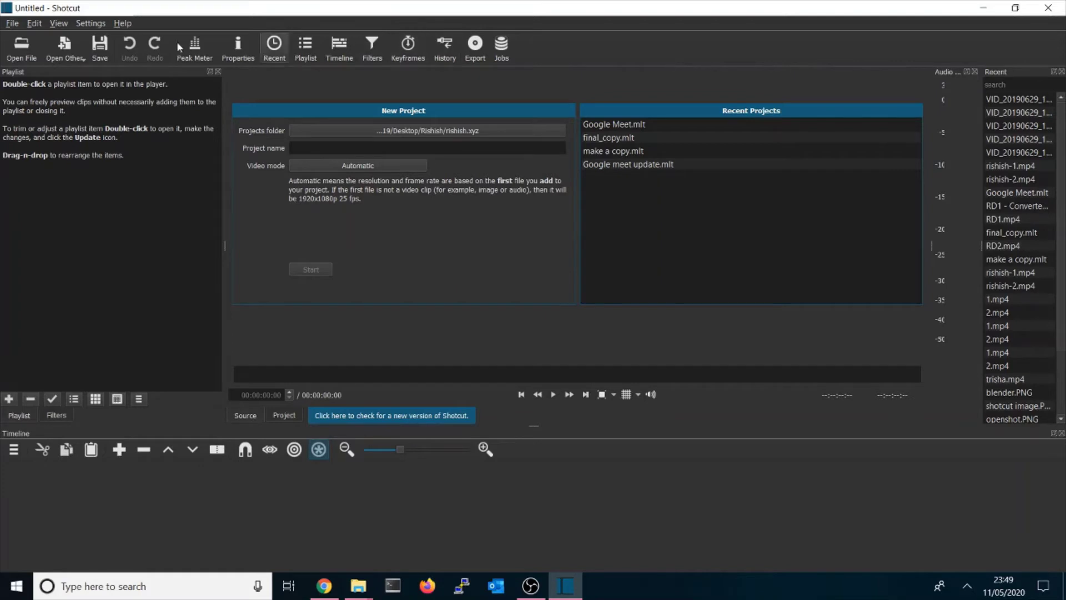
Look through the File, Edit and View menus, then switch to the Playlist Project layout
{"action": "left_click", "coordinate": [12, 24]}
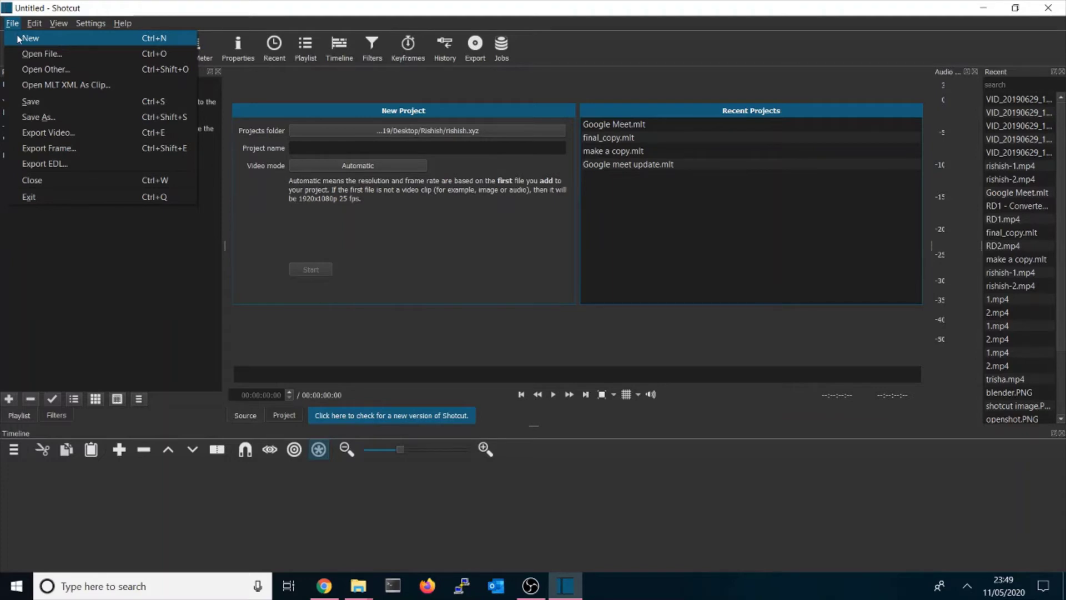
{"action": "left_click", "coordinate": [12, 23]}
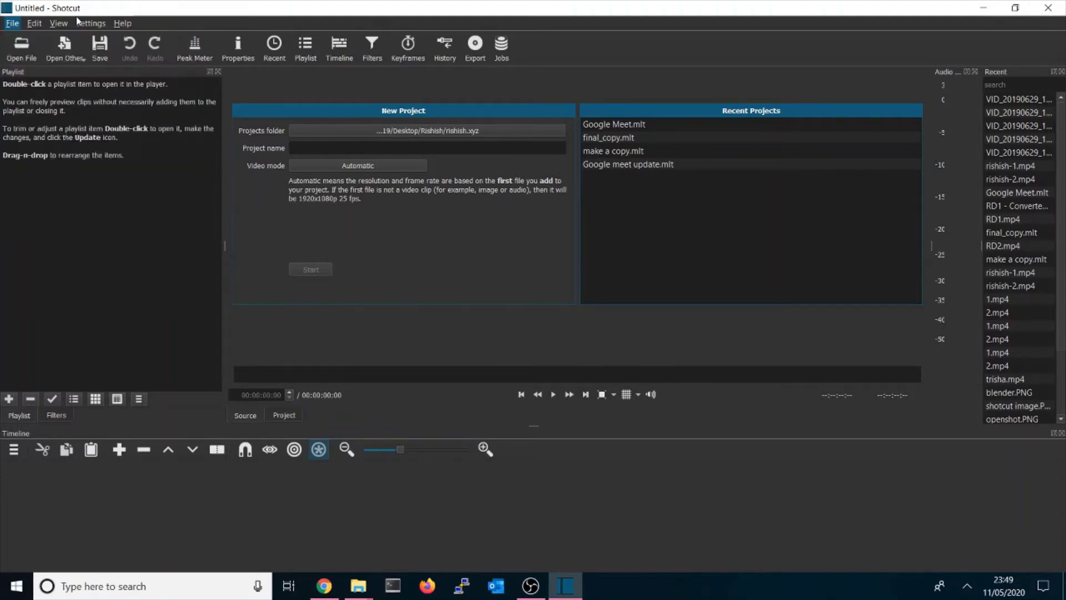
{"action": "left_click", "coordinate": [59, 23]}
{"action": "left_click", "coordinate": [56, 23]}
{"action": "left_click", "coordinate": [42, 24]}
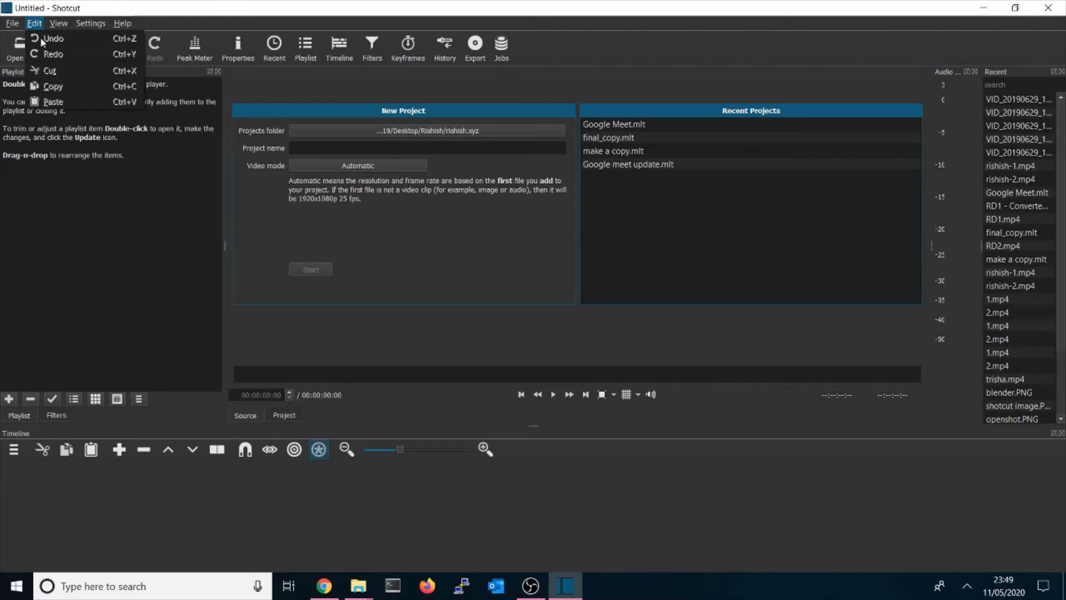
{"action": "mouse_move", "coordinate": [58, 30]}
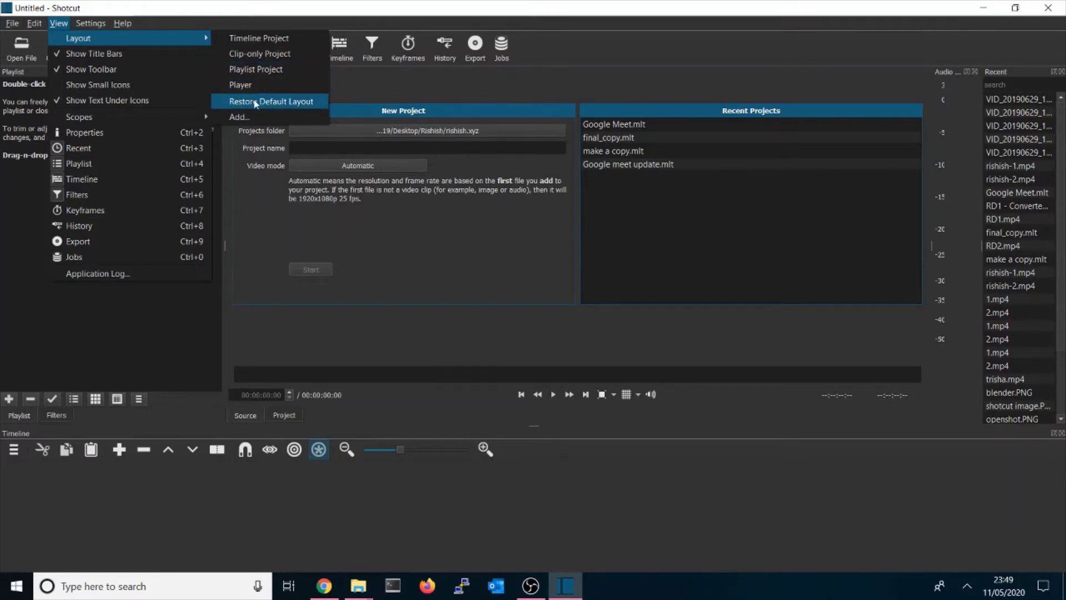
{"action": "left_click", "coordinate": [269, 70]}
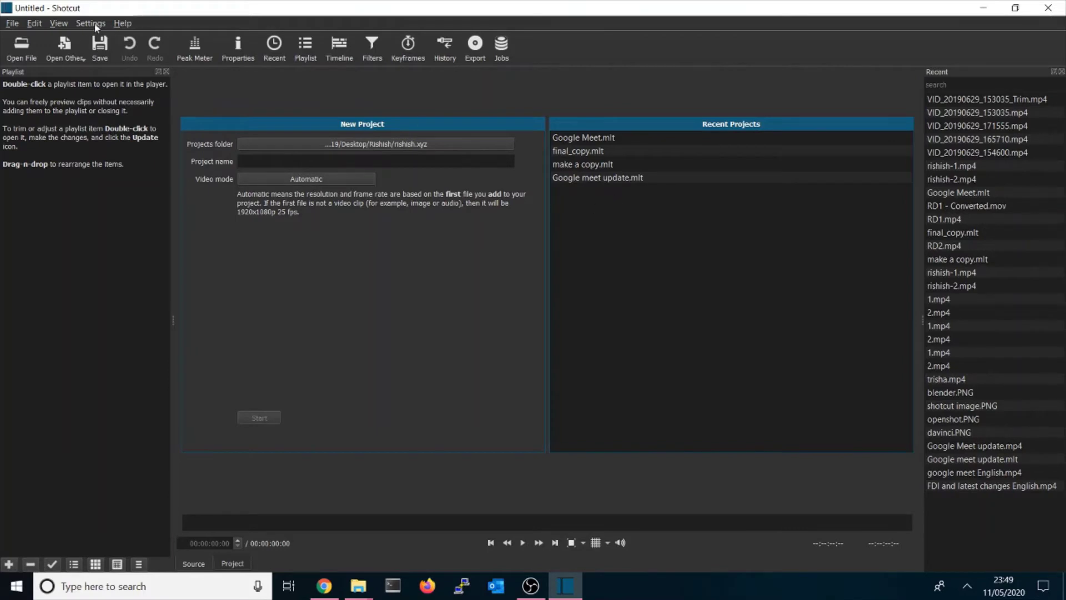
Restore the default layout, maximize the window, and untick Timeline in the View menu
{"action": "left_click", "coordinate": [55, 24]}
{"action": "mouse_move", "coordinate": [107, 36]}
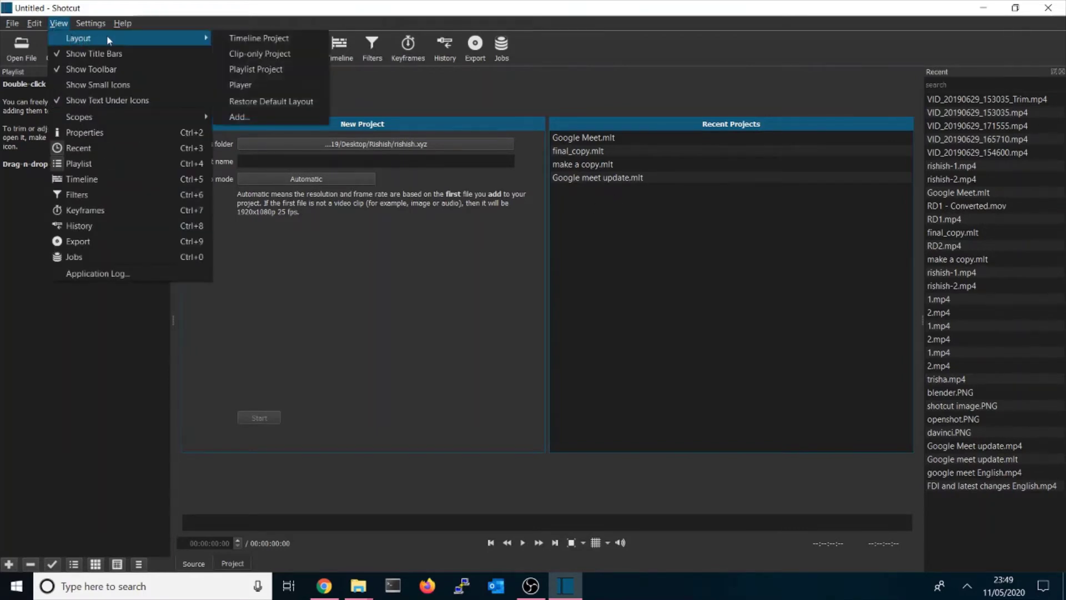
{"action": "left_click", "coordinate": [265, 102]}
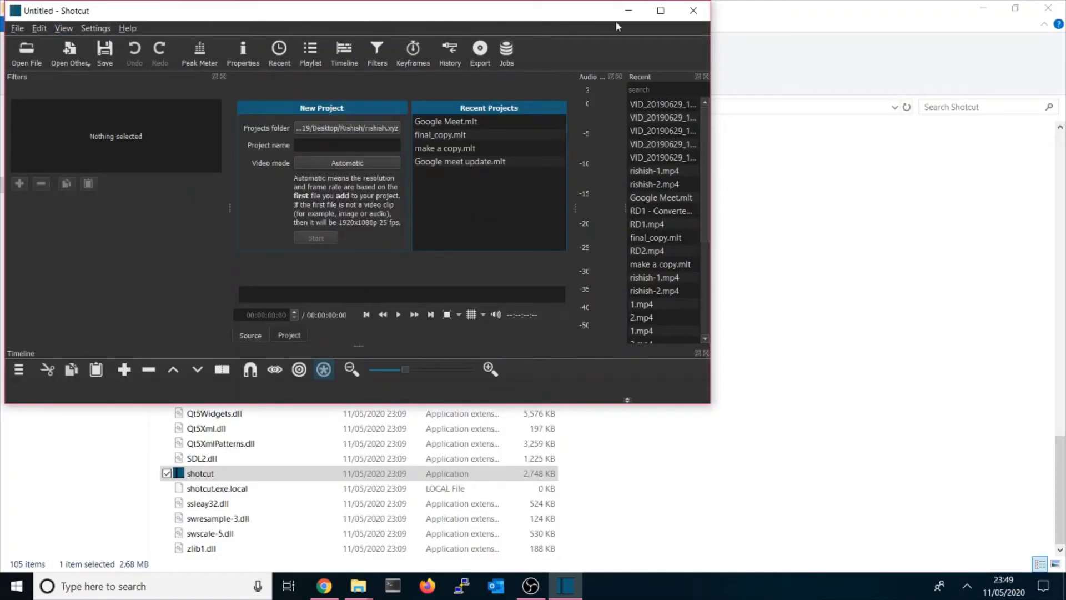
{"action": "left_click", "coordinate": [661, 11]}
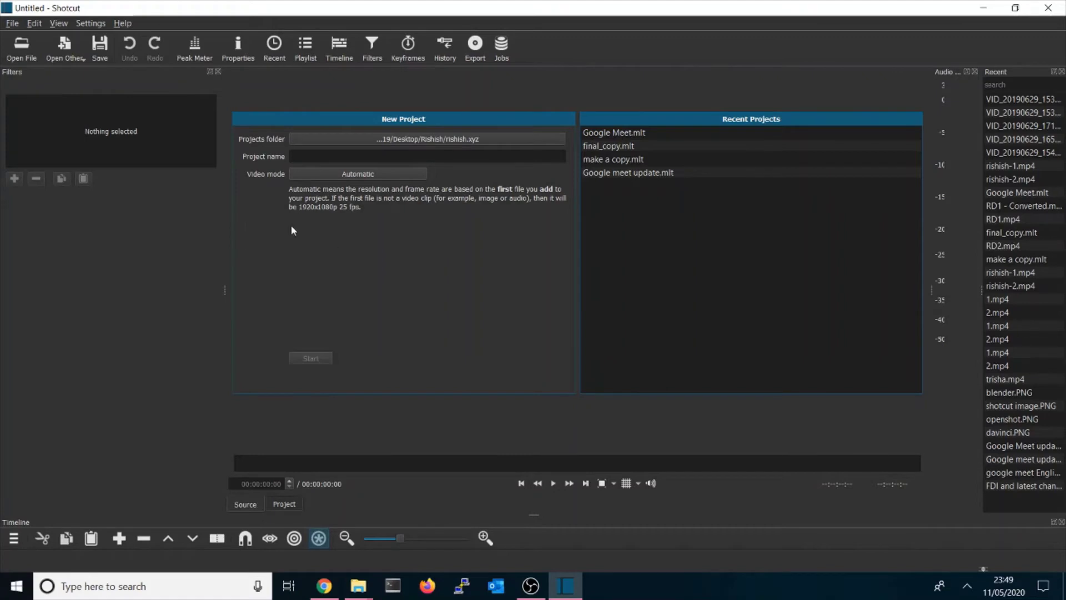
{"action": "left_click", "coordinate": [62, 24]}
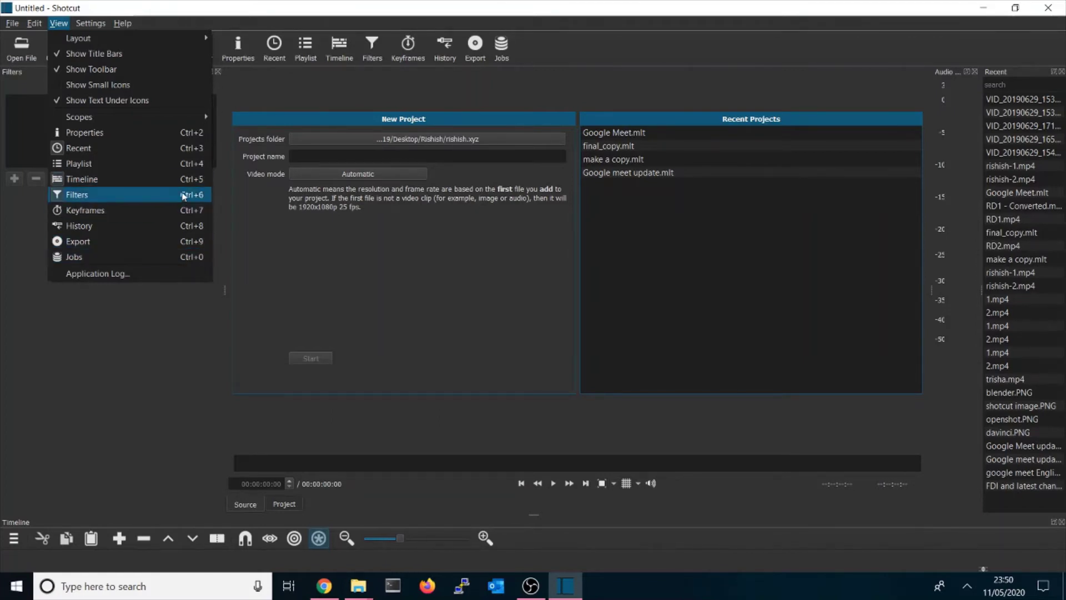
{"action": "left_click", "coordinate": [135, 178]}
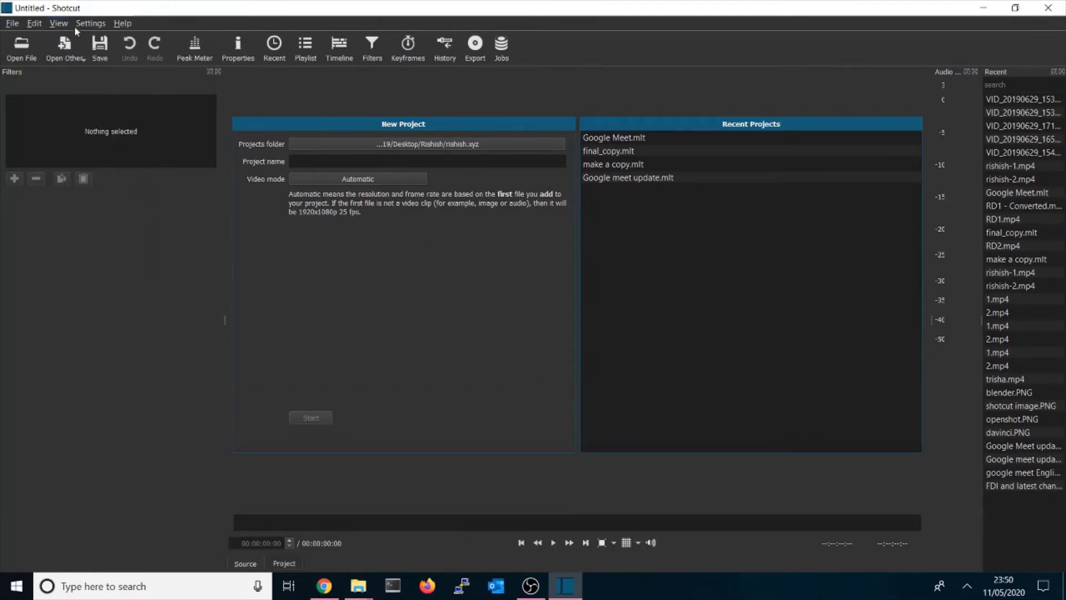
Apply View › Layout › Restore Default Layout again and maximize the Shotcut window
{"action": "left_click", "coordinate": [58, 22]}
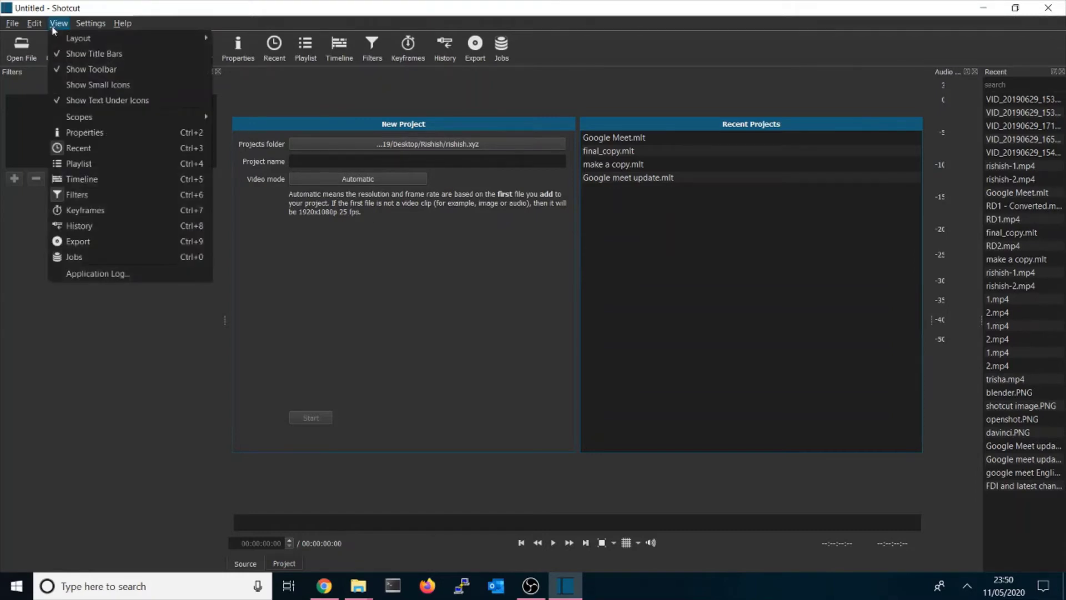
{"action": "mouse_move", "coordinate": [158, 36]}
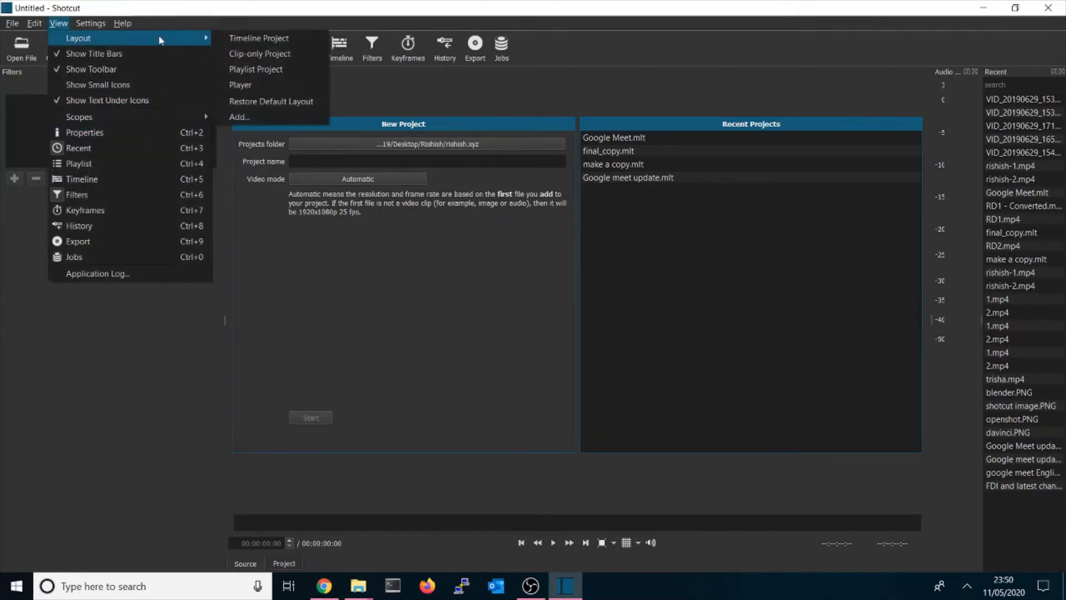
{"action": "left_click", "coordinate": [271, 100]}
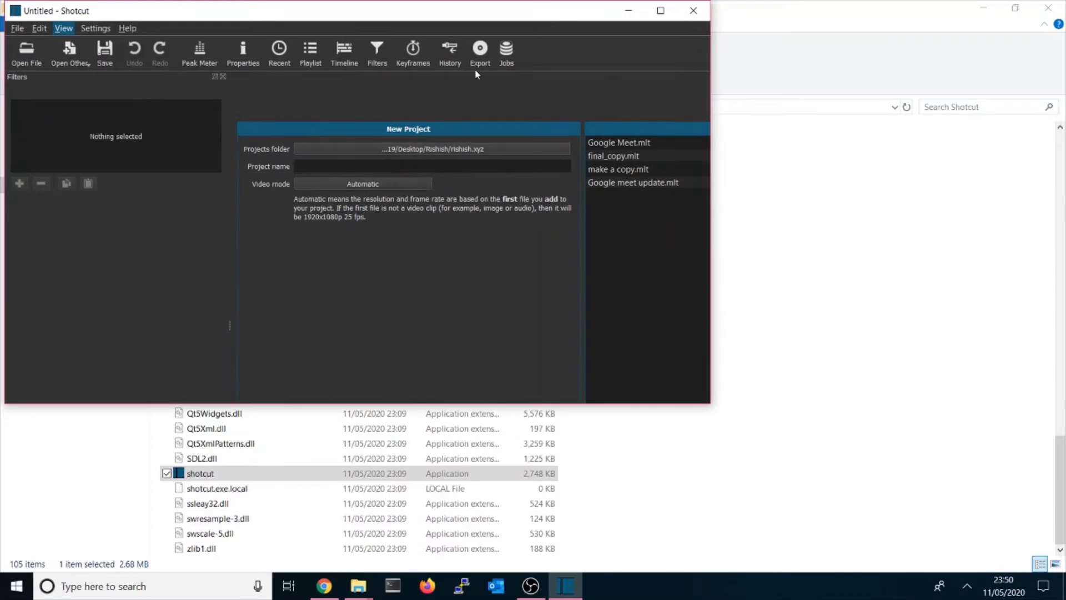
{"action": "left_click", "coordinate": [661, 11]}
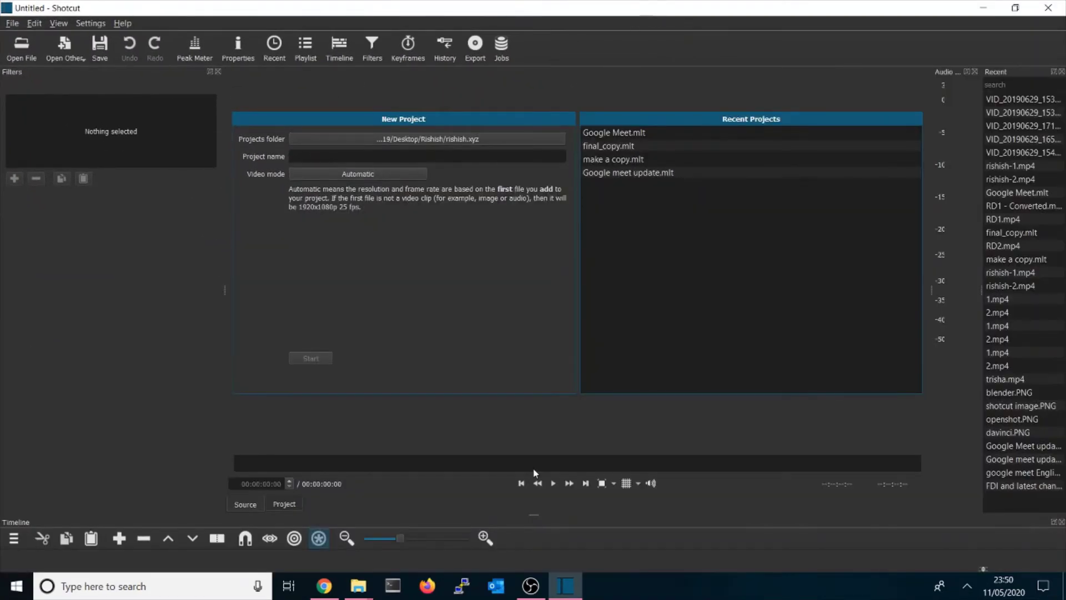
Browse Settings' Video Mode, Interpolation and Language options, then choose Theme › Fusion Light
{"action": "left_click", "coordinate": [89, 24]}
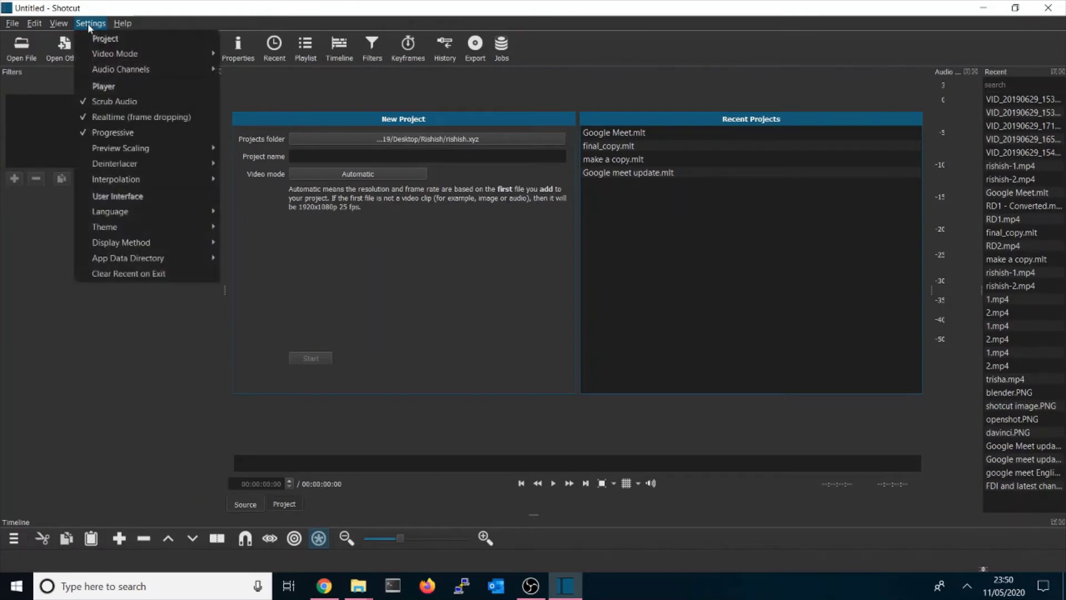
{"action": "mouse_move", "coordinate": [131, 54]}
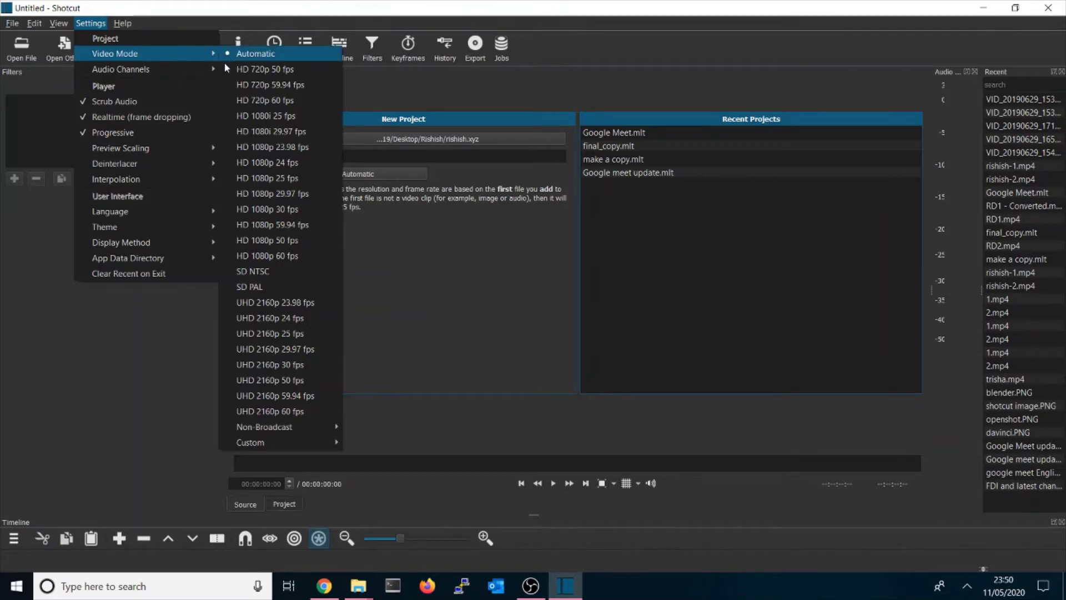
{"action": "mouse_move", "coordinate": [212, 72]}
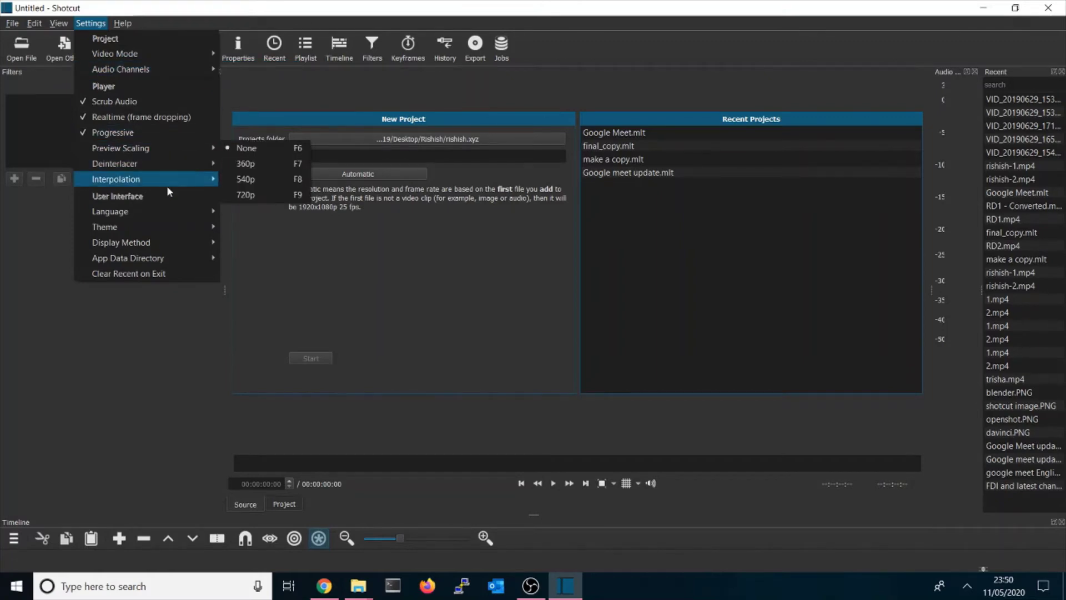
{"action": "mouse_move", "coordinate": [169, 217]}
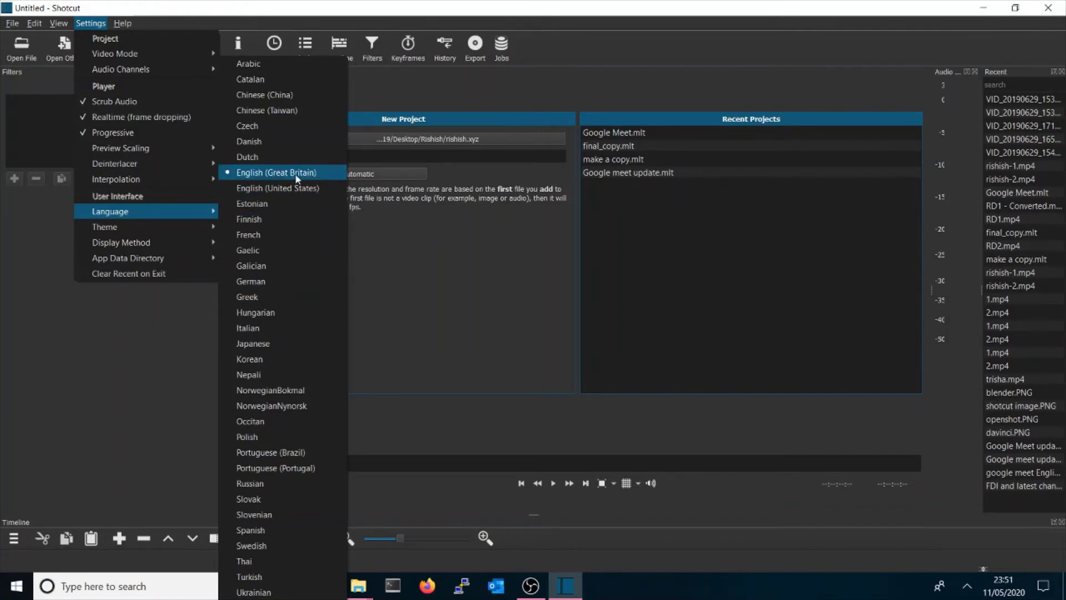
{"action": "mouse_move", "coordinate": [203, 226]}
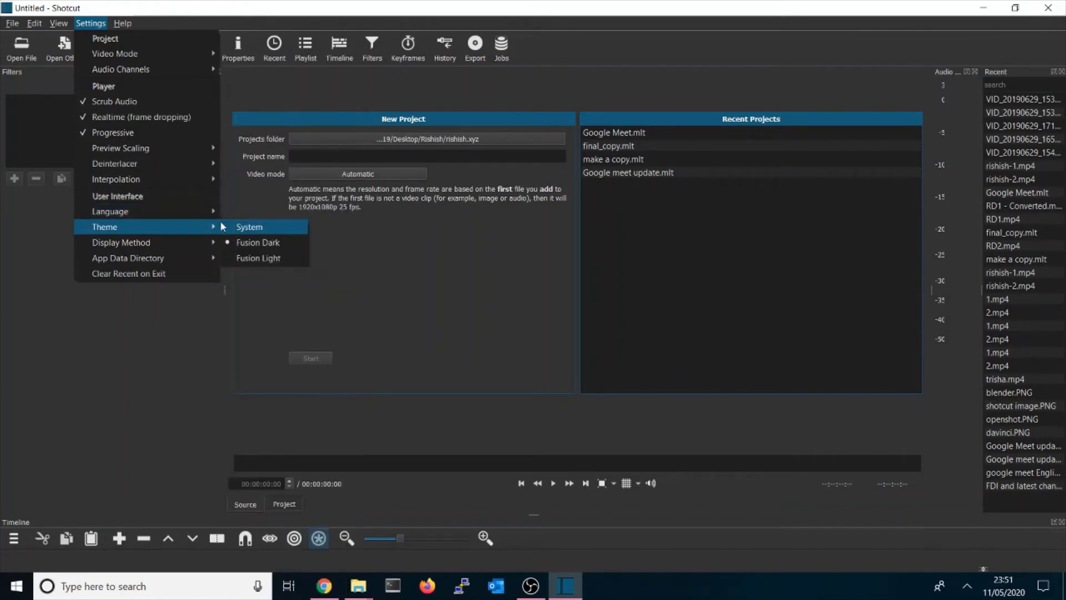
{"action": "left_click", "coordinate": [245, 256]}
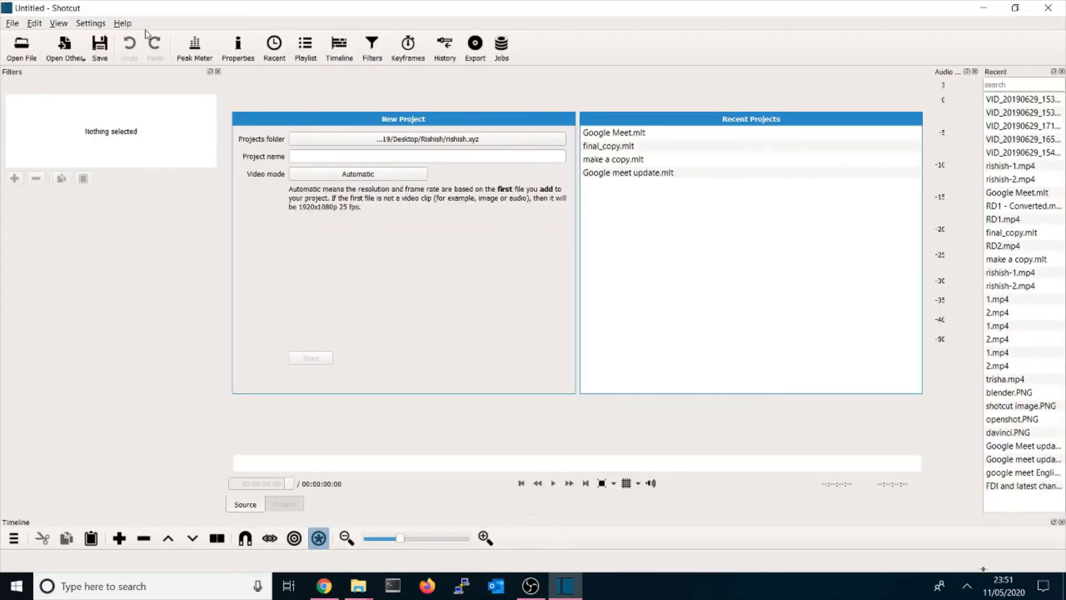
Browse the Settings menu's Display Method options and the View menu without changing anything
{"action": "left_click", "coordinate": [61, 24]}
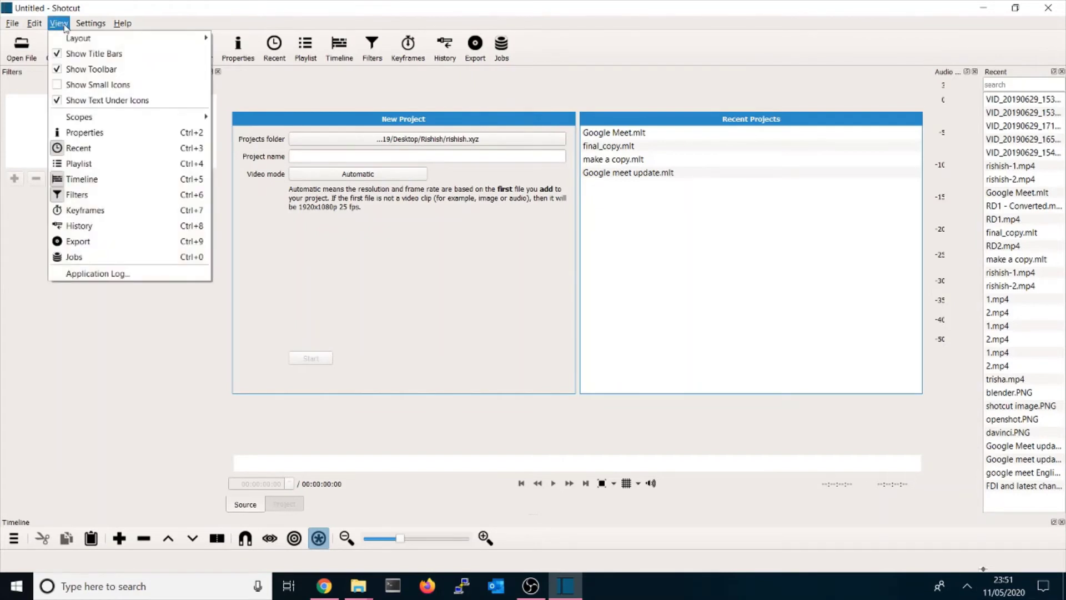
{"action": "mouse_move", "coordinate": [90, 26]}
{"action": "mouse_move", "coordinate": [164, 245]}
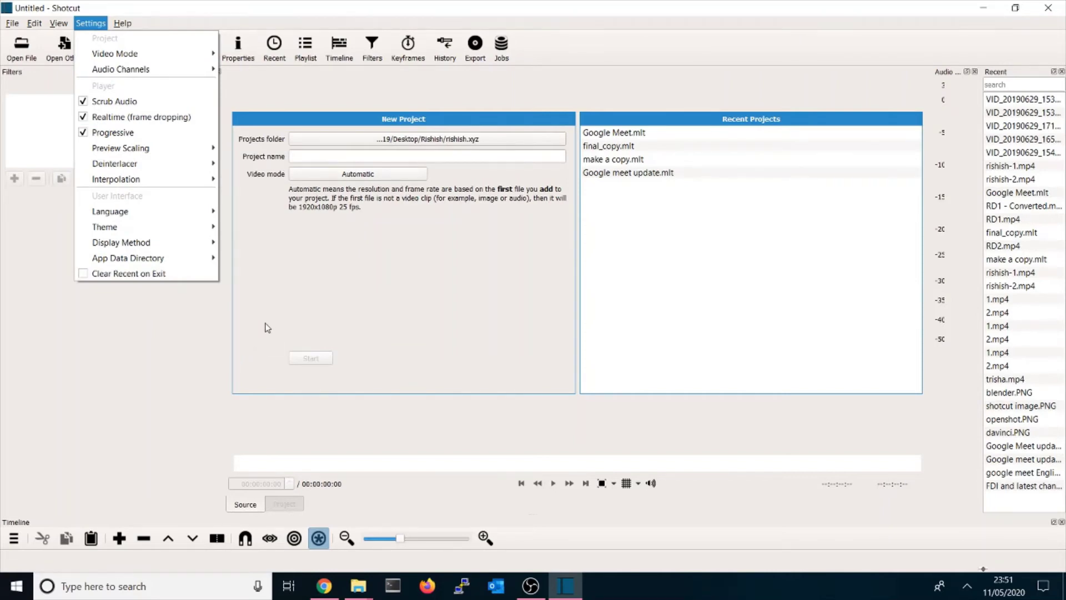
{"action": "left_click", "coordinate": [233, 325]}
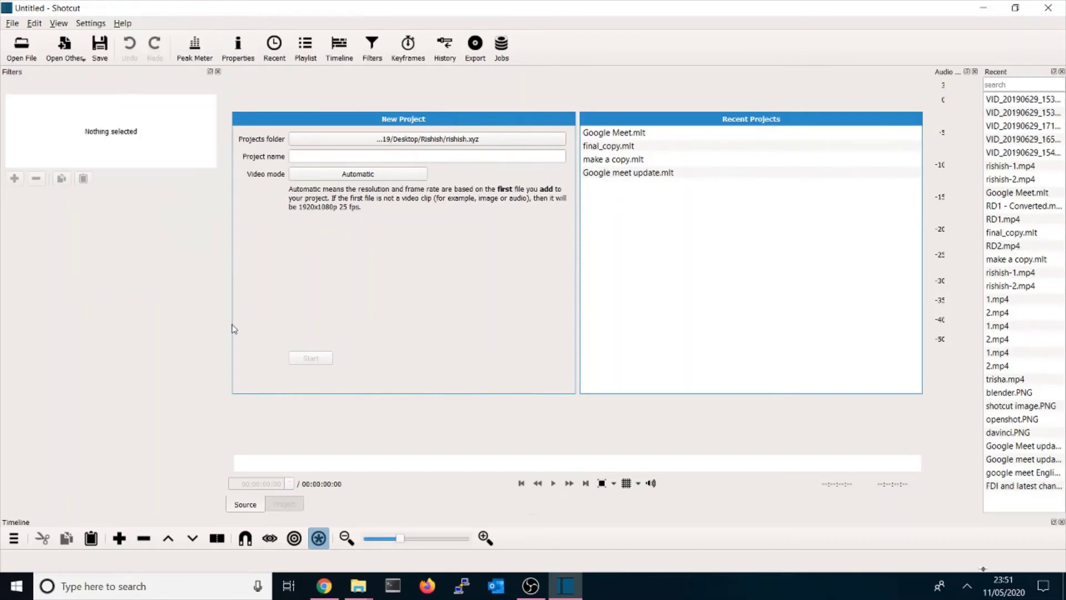
{"action": "left_click", "coordinate": [70, 24]}
{"action": "mouse_move", "coordinate": [79, 26]}
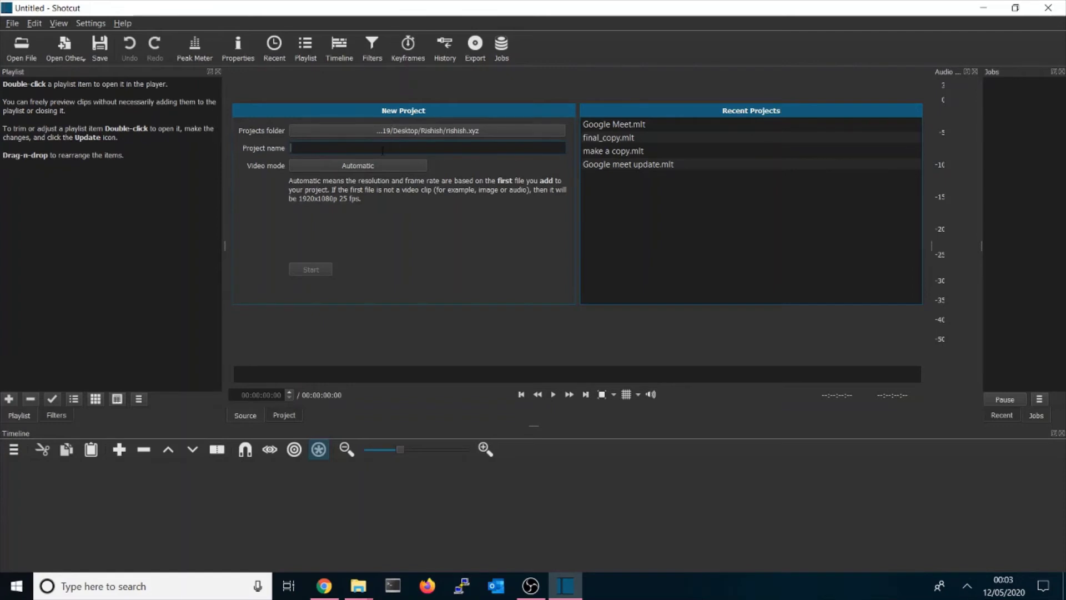
Create a named new project, open central london-1 without converting it, and add it to the Playlist
{"action": "type", "text": "Rishish"}
{"action": "left_click", "coordinate": [312, 270]}
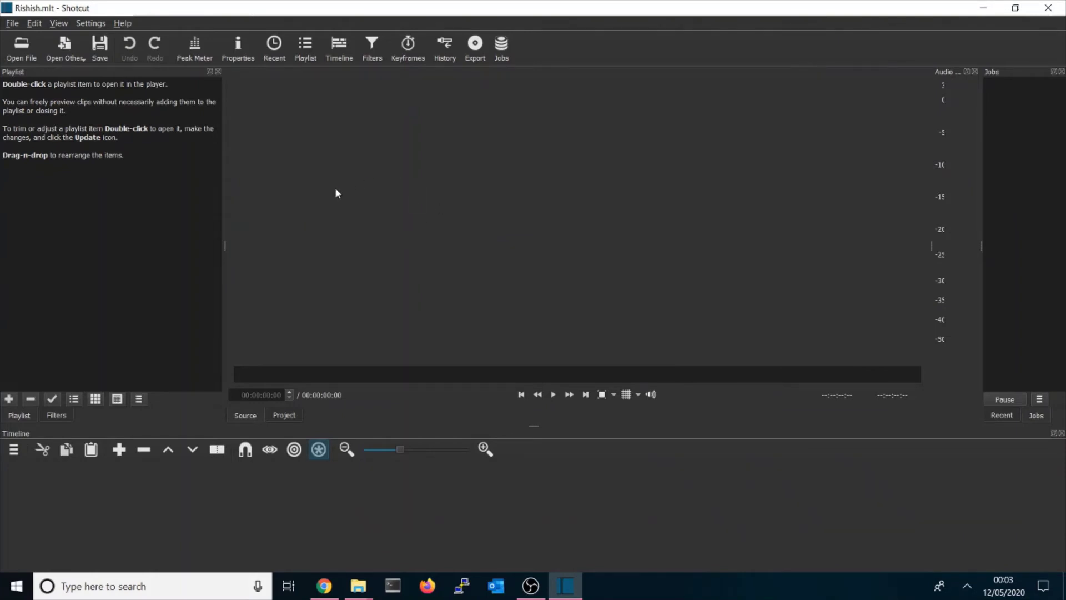
{"action": "left_click", "coordinate": [26, 58]}
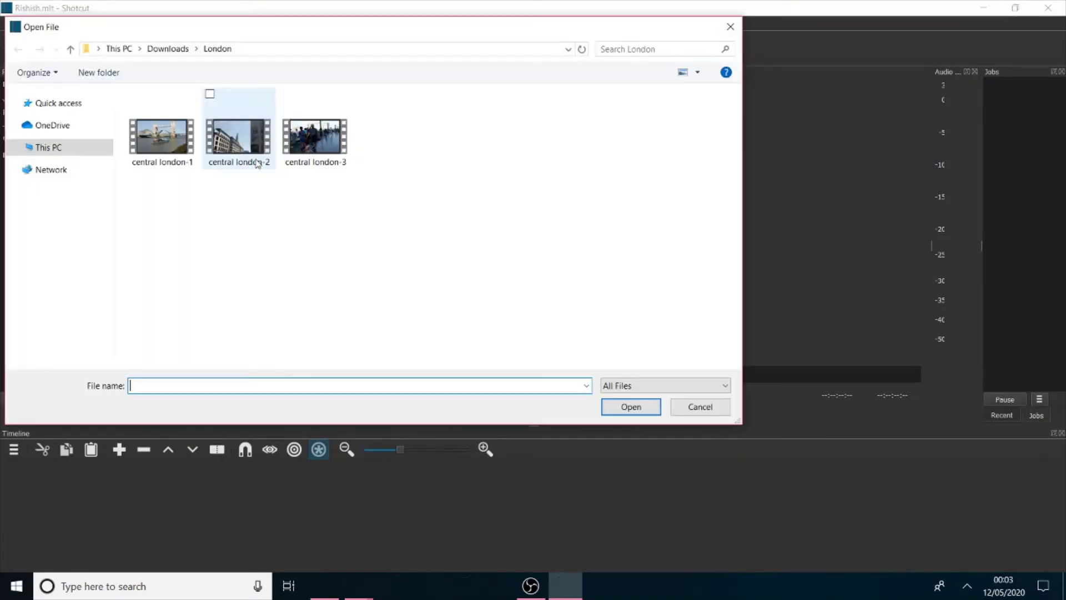
{"action": "left_click", "coordinate": [186, 138]}
{"action": "double_click", "coordinate": [186, 138]}
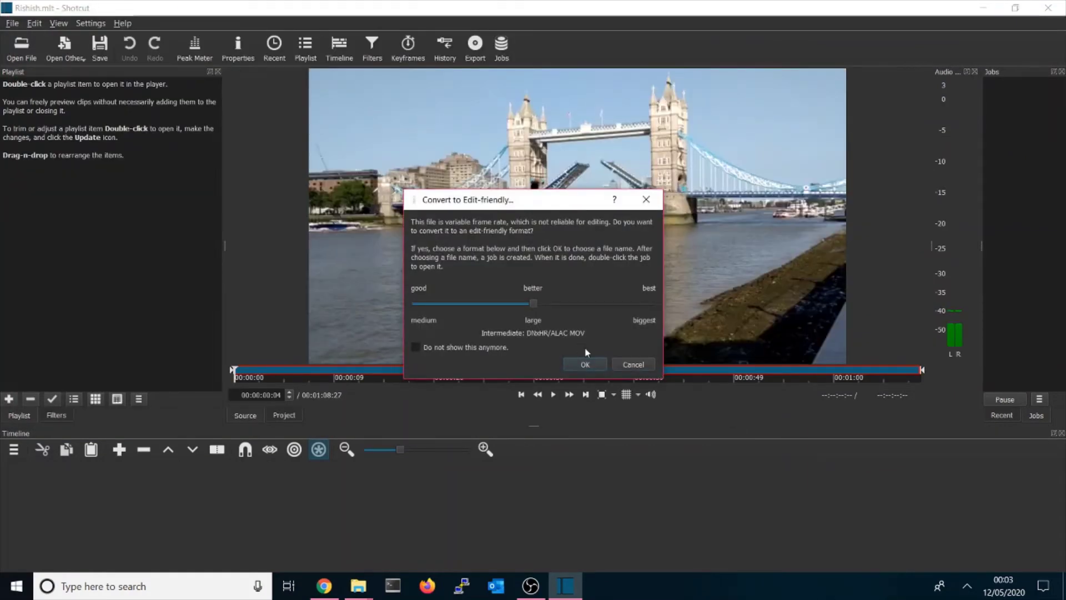
{"action": "left_click", "coordinate": [620, 364]}
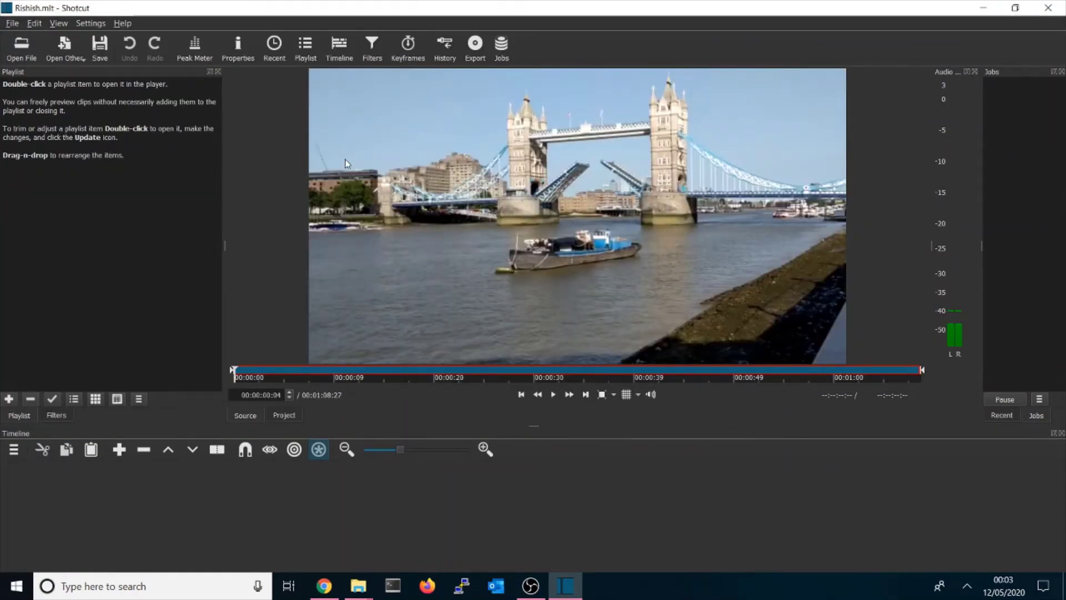
{"action": "left_click_drag", "start_coordinate": [345, 165], "coordinate": [14, 141]}
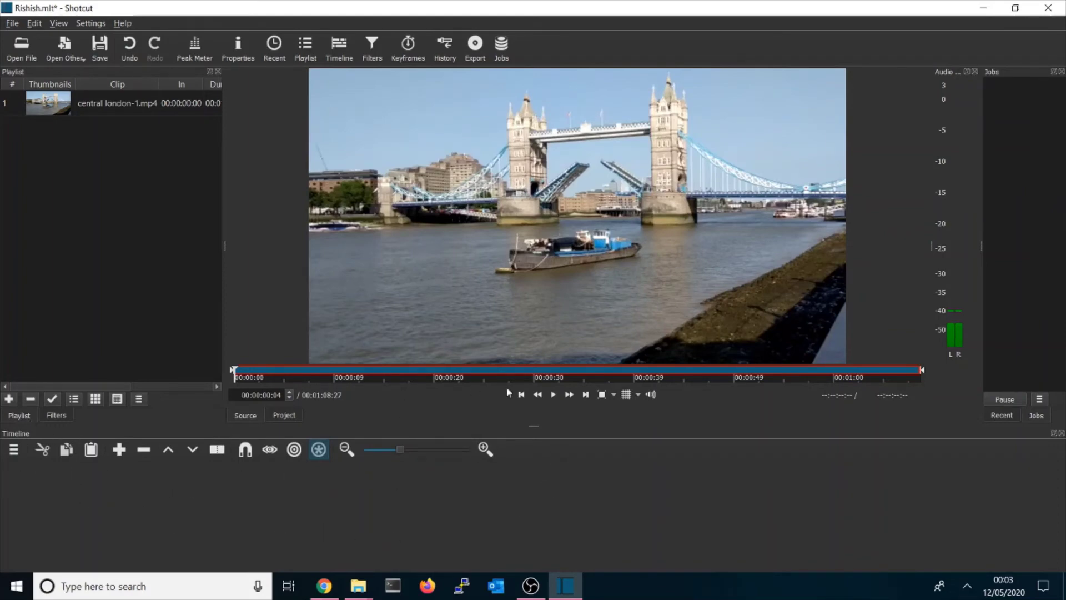
Place central london-1.mp4 from the playlist onto track V1 at 00:00:00
{"action": "left_click", "coordinate": [652, 395]}
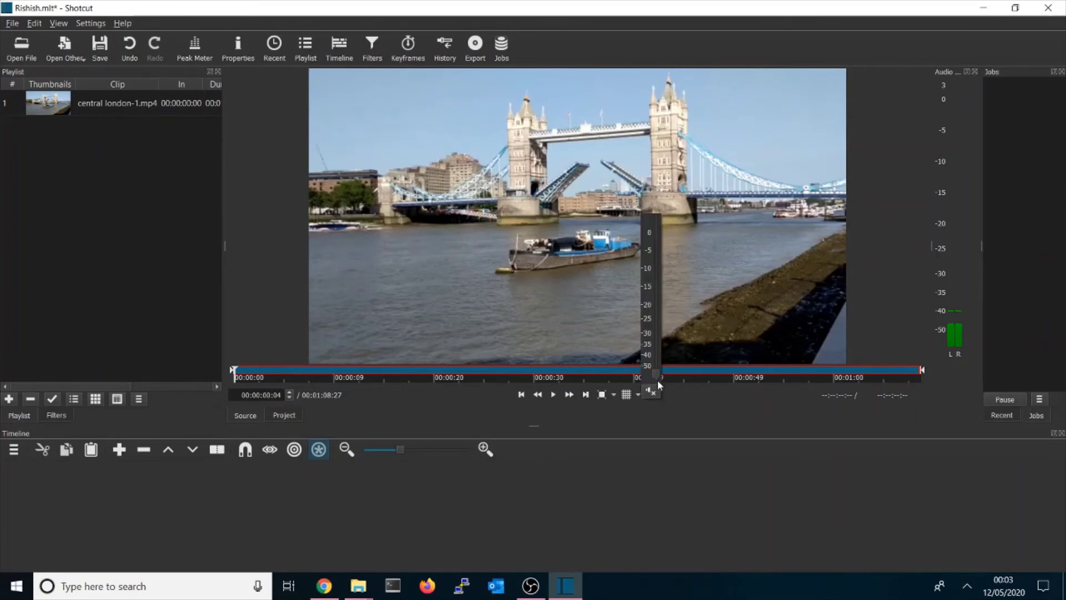
{"action": "left_click", "coordinate": [649, 395]}
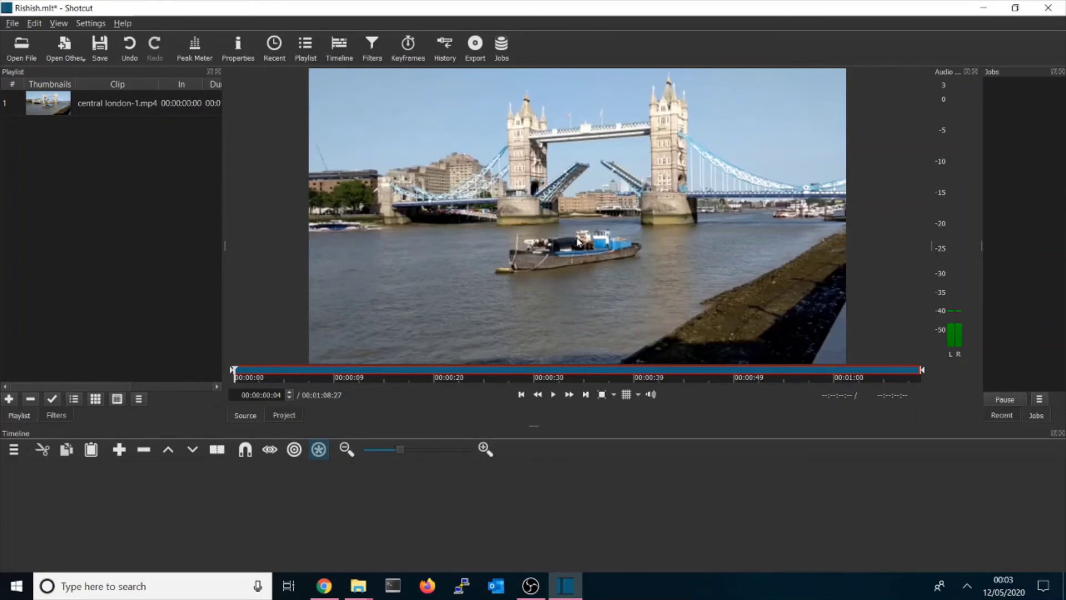
{"action": "left_click", "coordinate": [55, 109]}
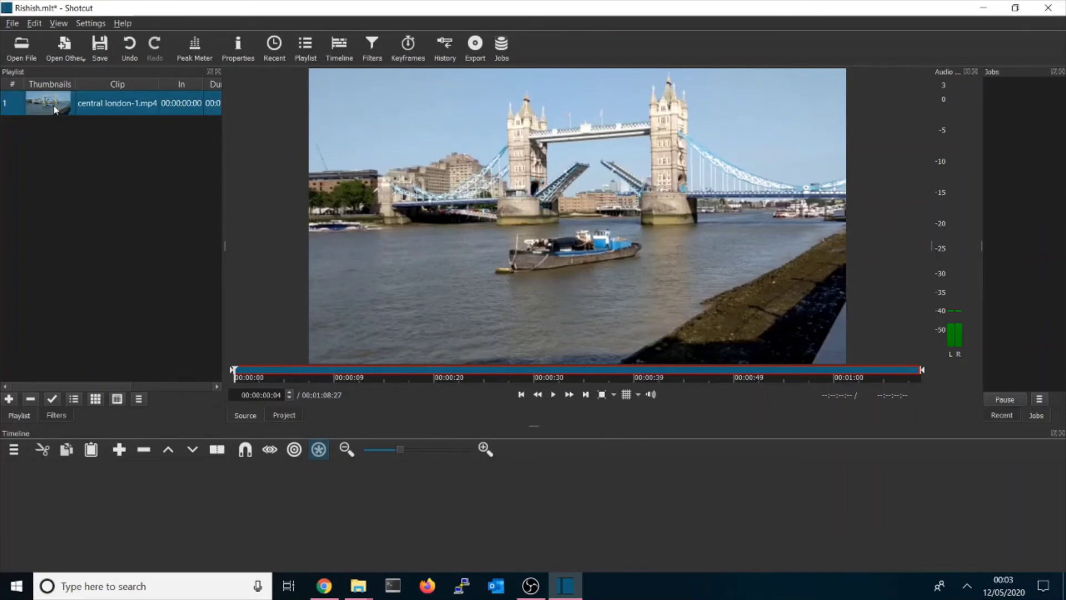
{"action": "left_click_drag", "start_coordinate": [52, 110], "coordinate": [45, 485]}
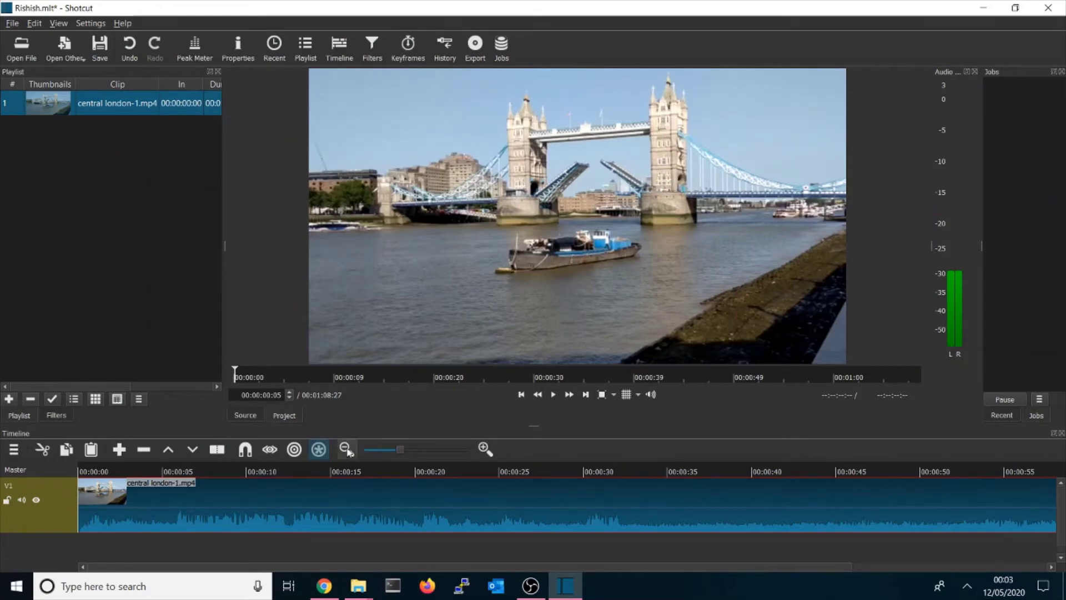
Zoom the timeline out to show the whole clip and make the timeline panel taller
{"action": "left_click", "coordinate": [382, 448]}
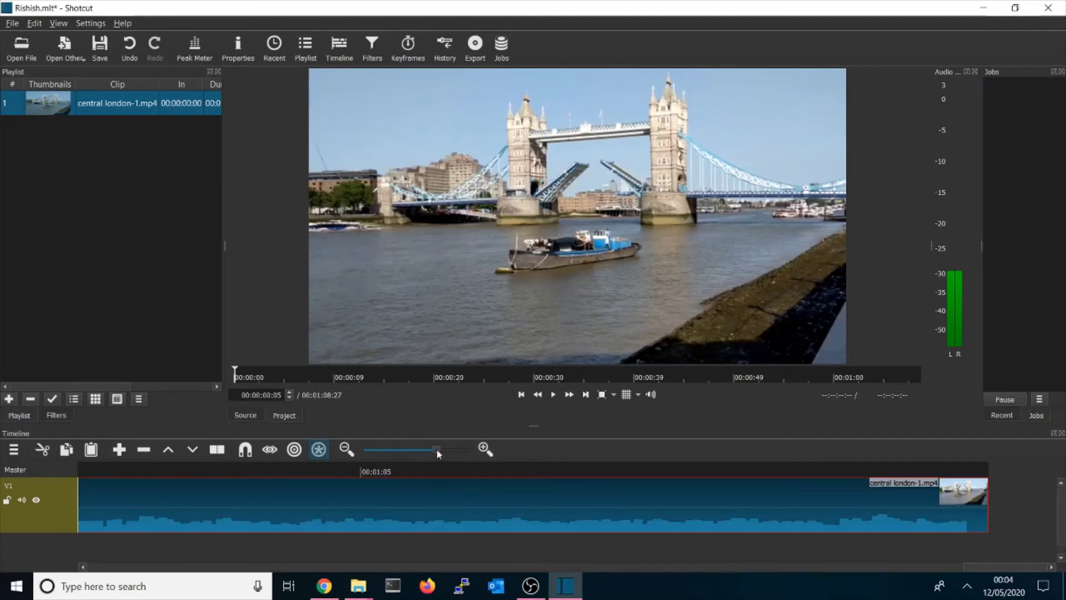
{"action": "left_click_drag", "start_coordinate": [437, 449], "coordinate": [382, 449]}
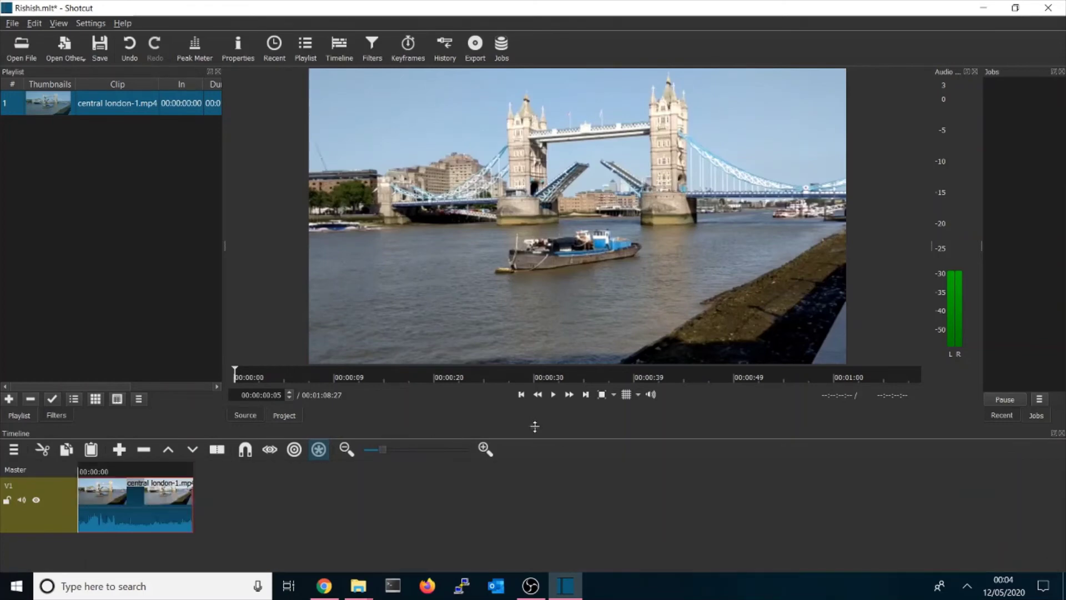
{"action": "left_click_drag", "start_coordinate": [521, 276], "coordinate": [566, 453]}
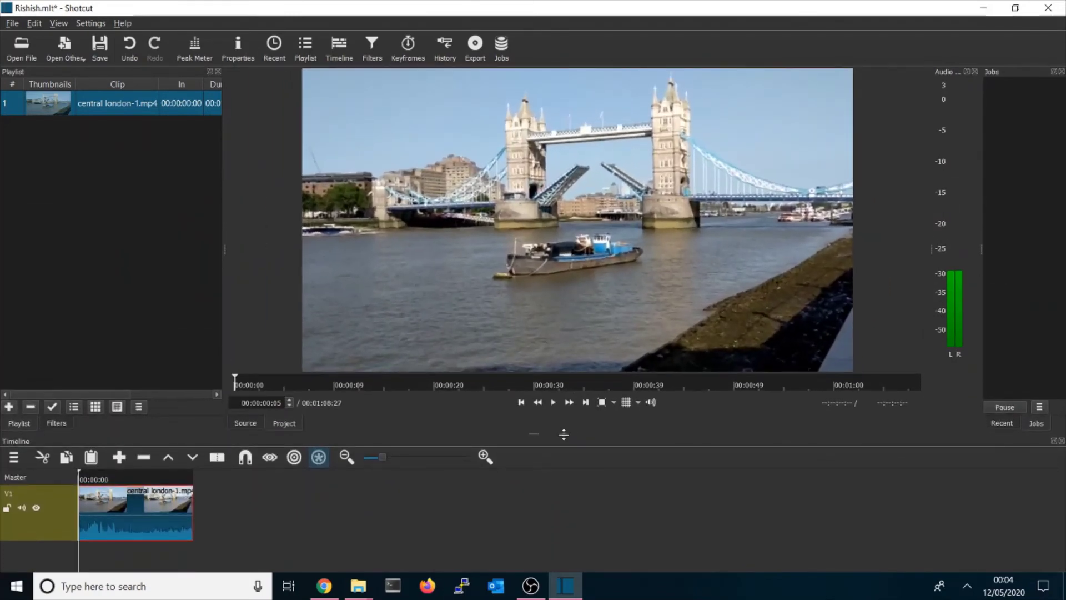
Open central london-2.mp4 unconverted, add it as playlist item 2, and place it on V1
{"action": "left_click", "coordinate": [18, 56]}
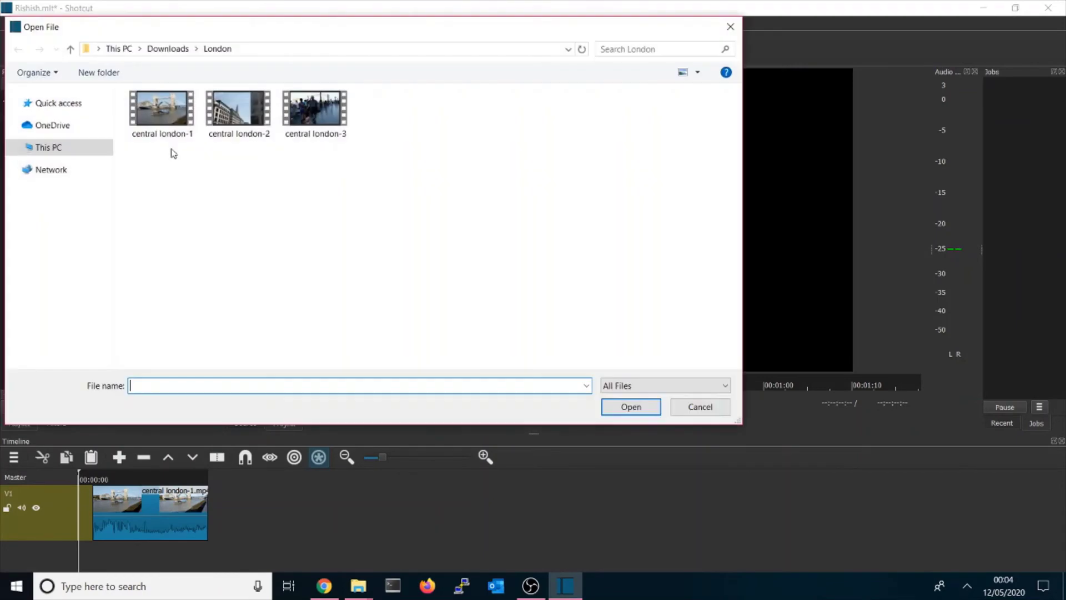
{"action": "double_click", "coordinate": [246, 121]}
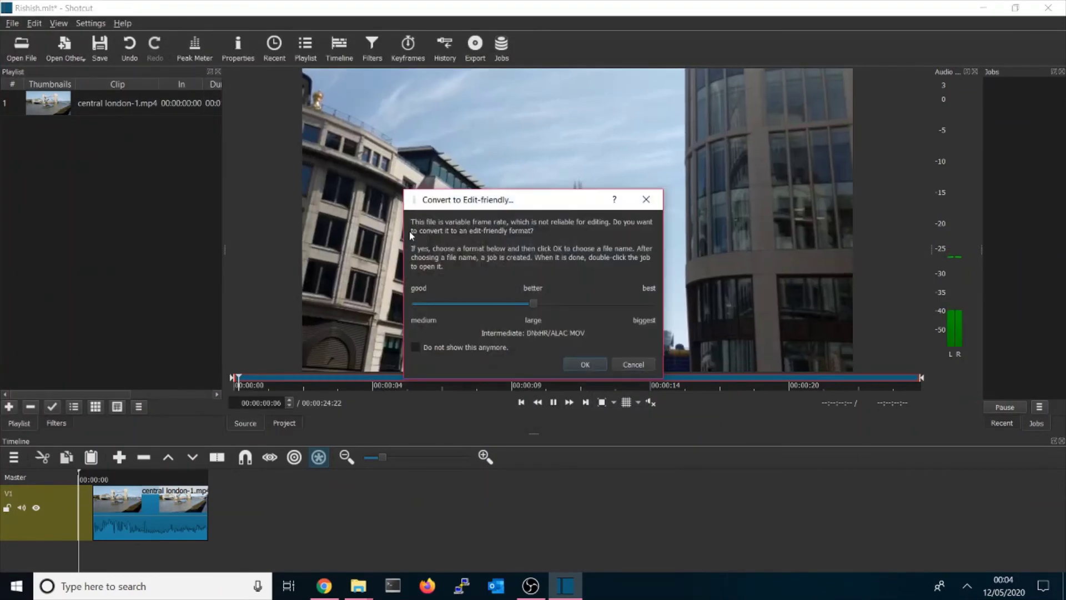
{"action": "left_click", "coordinate": [633, 364]}
{"action": "left_click_drag", "start_coordinate": [620, 351], "coordinate": [55, 182]}
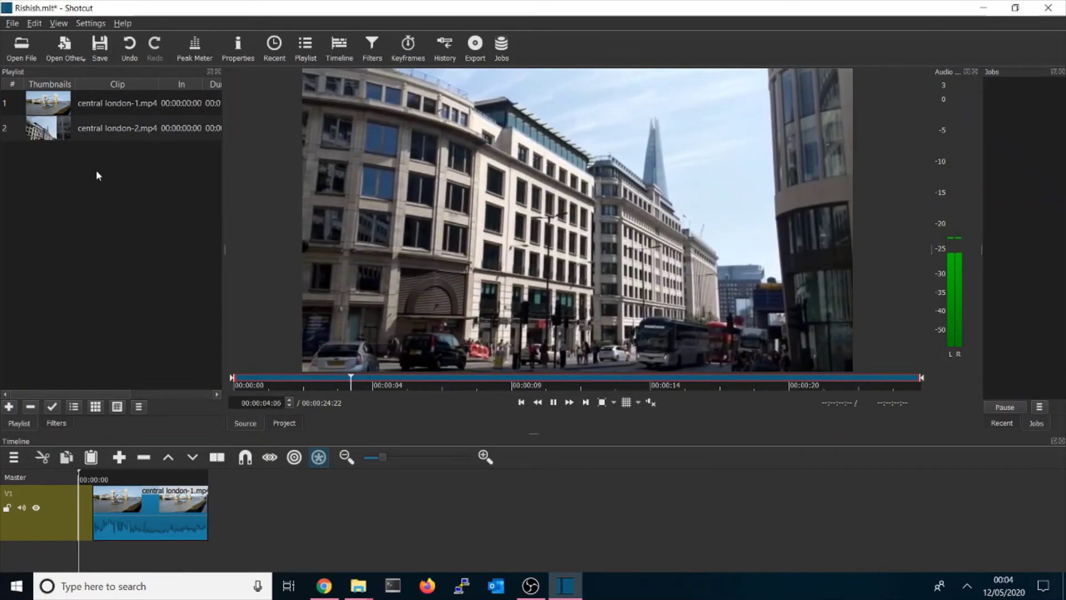
{"action": "left_click_drag", "start_coordinate": [131, 125], "coordinate": [338, 505]}
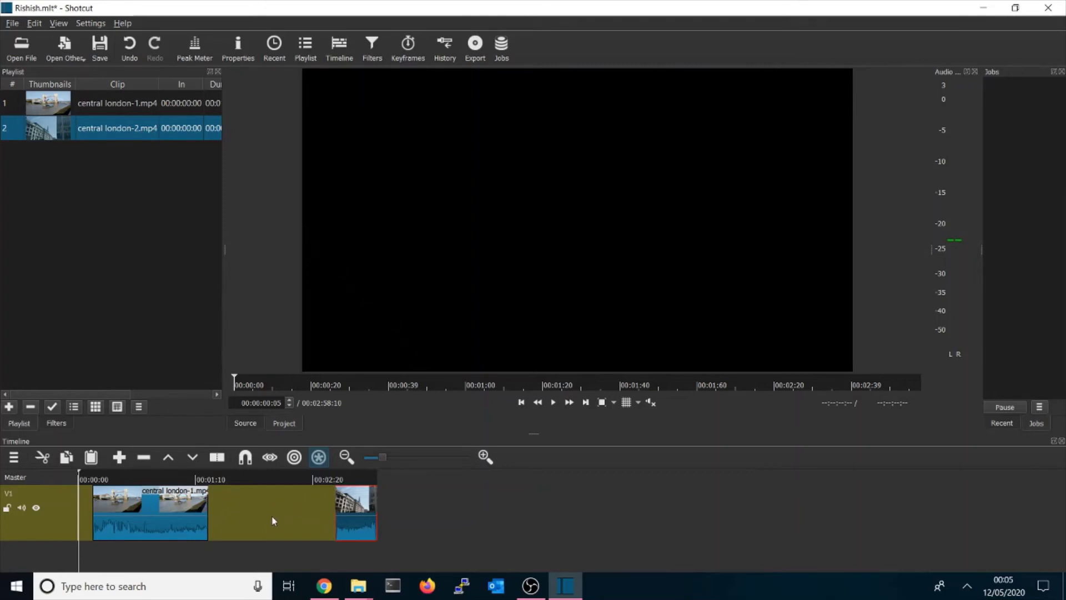
Remove the gaps between the clips and at the start of V1, then play the edit
{"action": "right_click", "coordinate": [288, 501]}
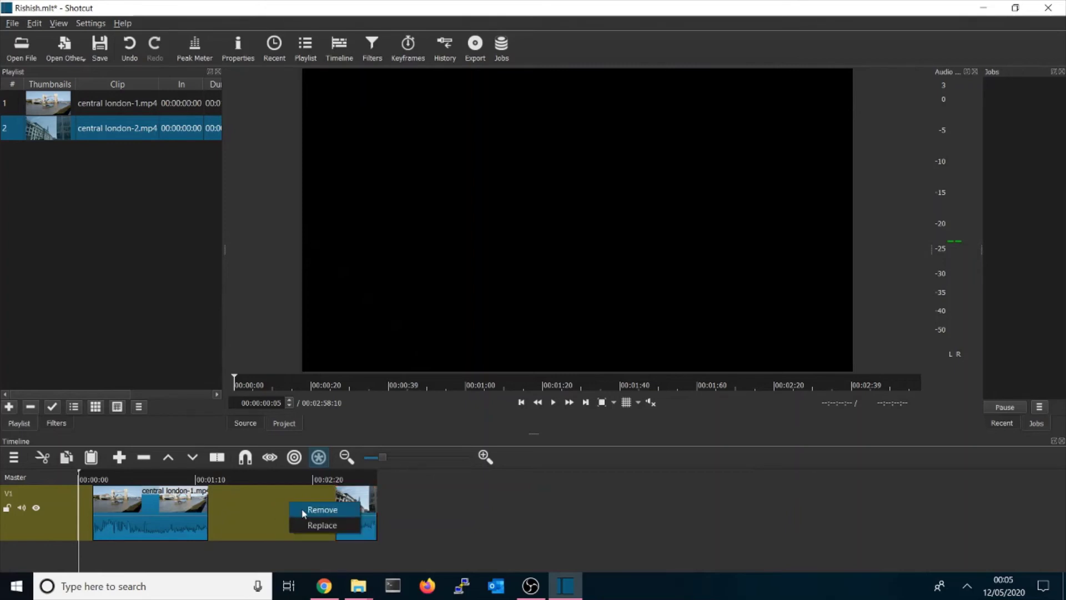
{"action": "left_click", "coordinate": [302, 508]}
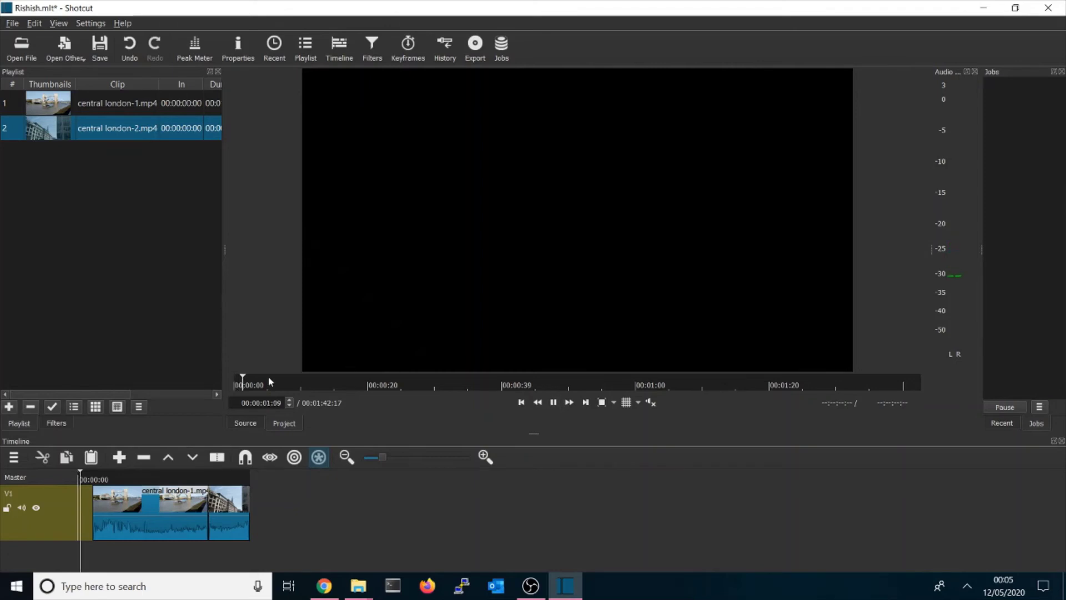
{"action": "left_click", "coordinate": [56, 509]}
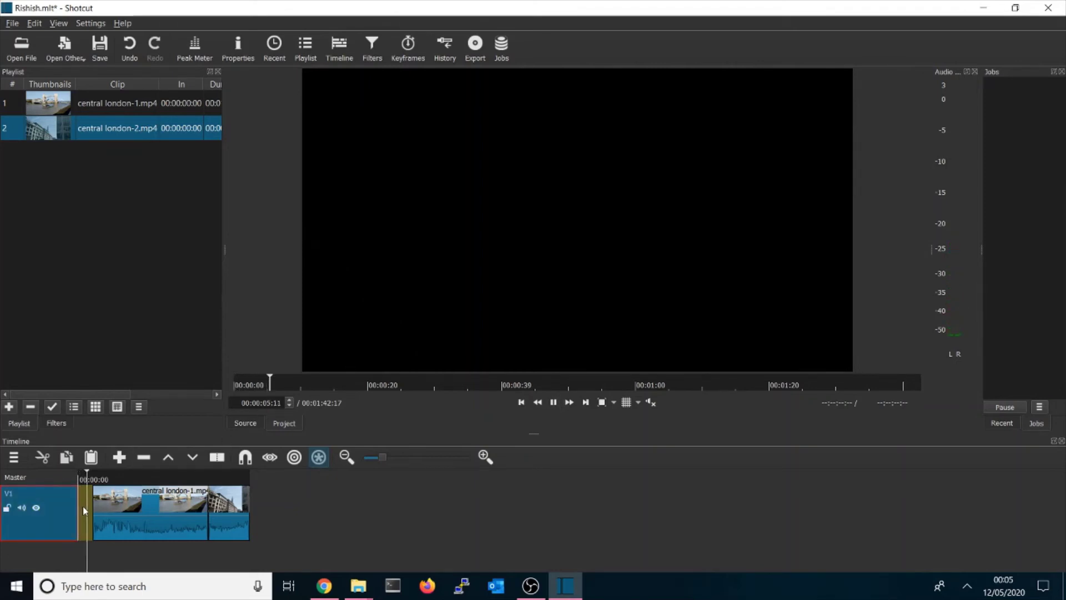
{"action": "right_click", "coordinate": [83, 508]}
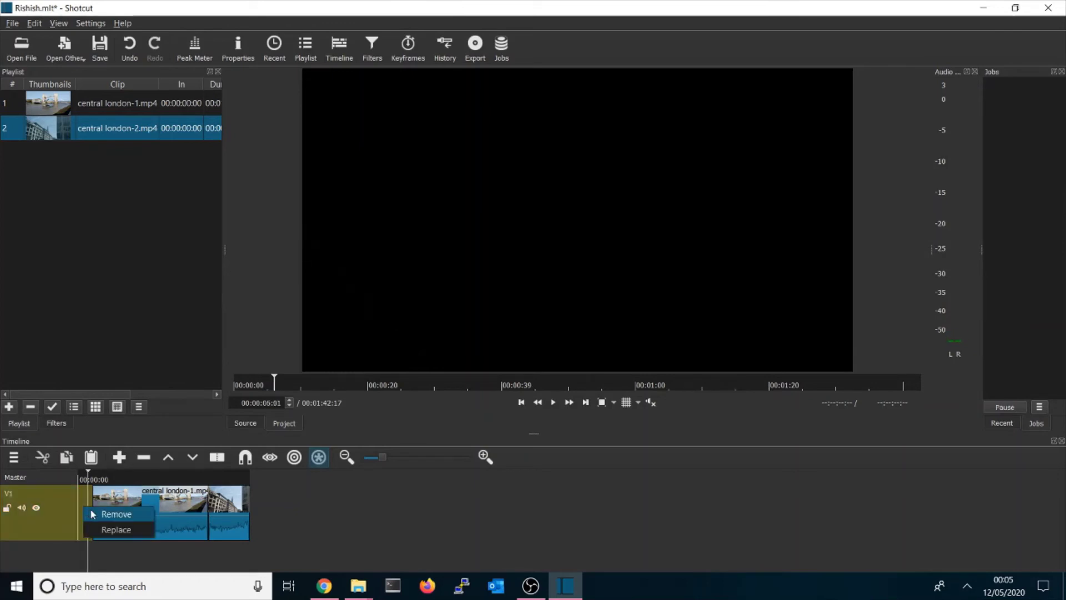
{"action": "left_click", "coordinate": [105, 513]}
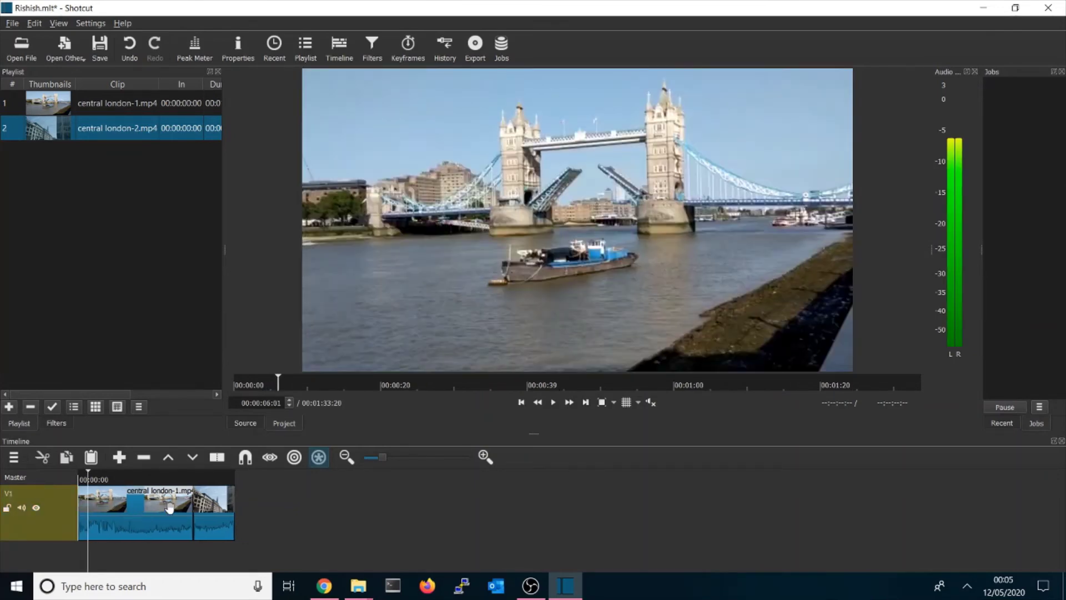
{"action": "left_click", "coordinate": [561, 404]}
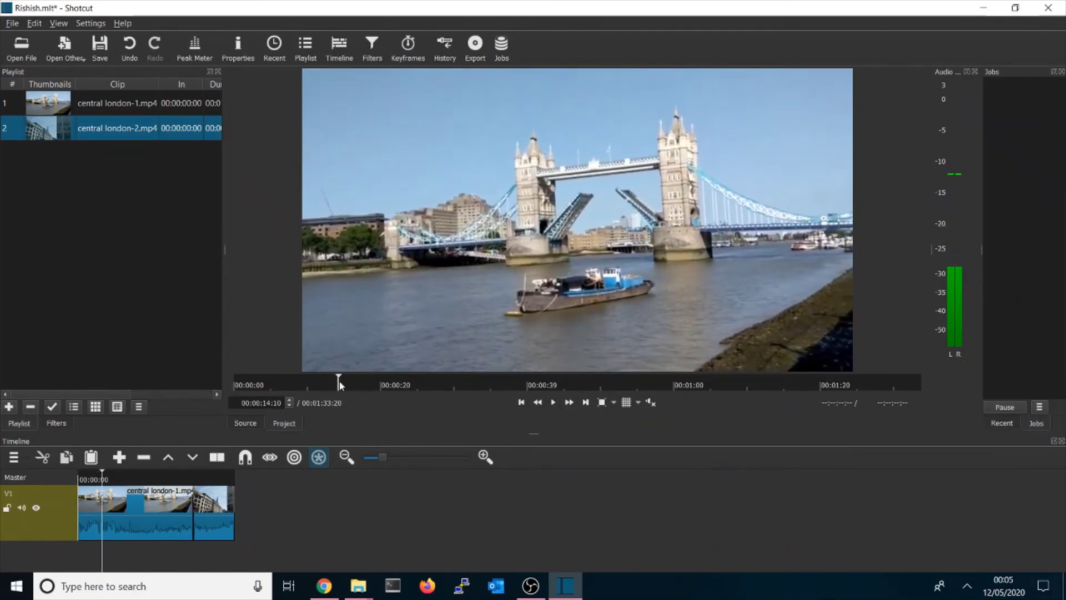
{"action": "left_click", "coordinate": [479, 399]}
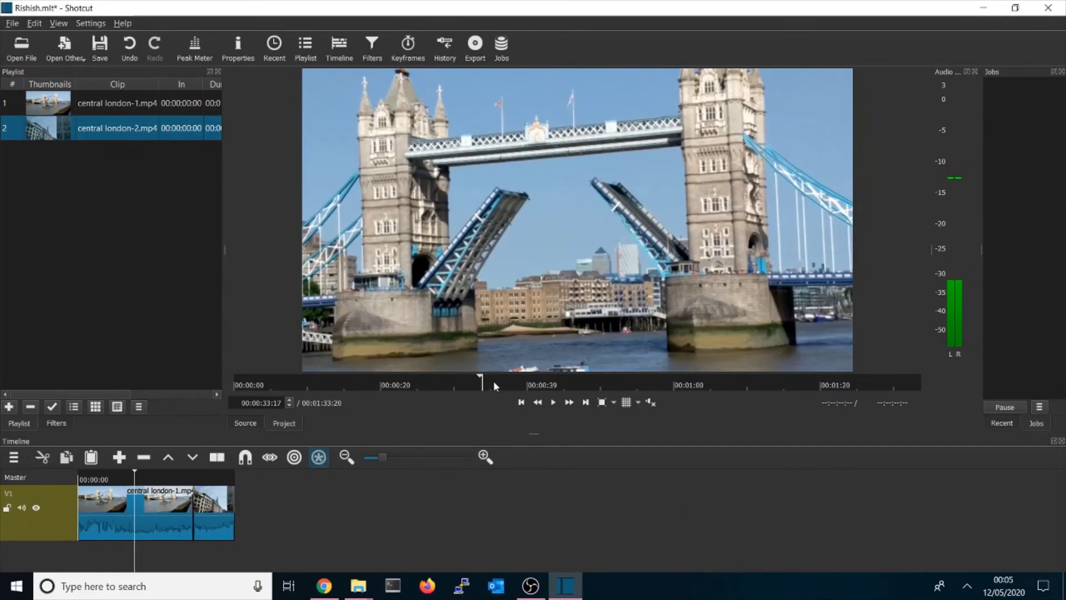
Slide the second clip over the first to create a crossfade transition and play it back
{"action": "left_click", "coordinate": [613, 380]}
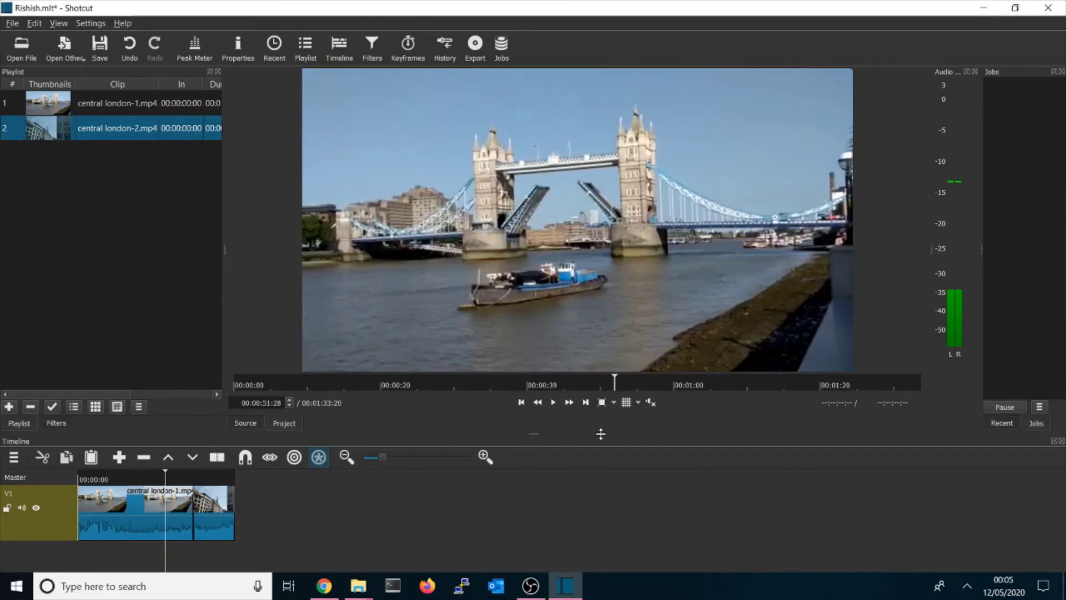
{"action": "left_click", "coordinate": [554, 403]}
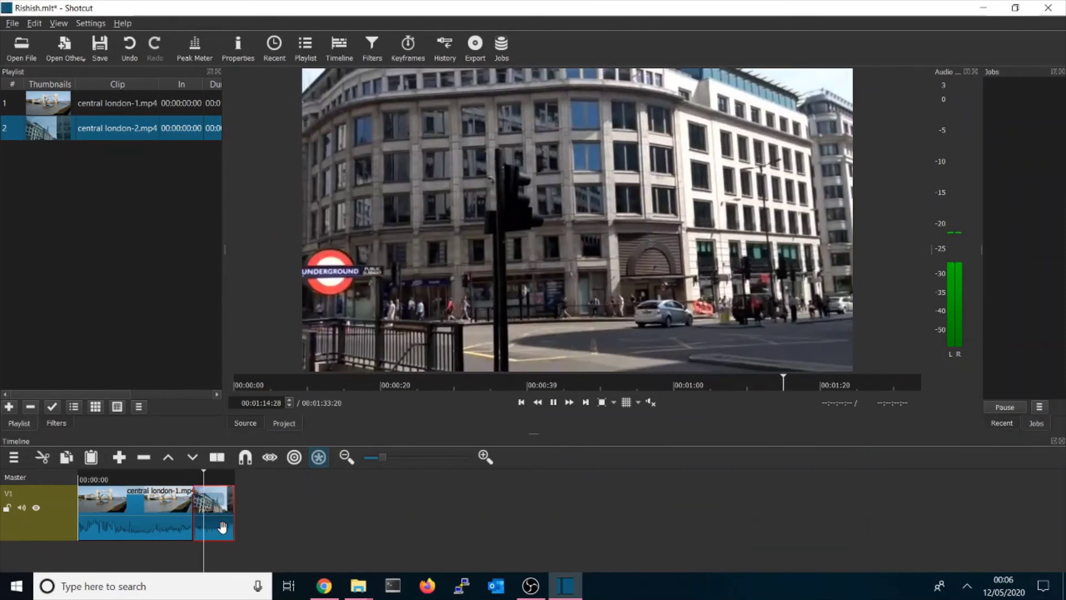
{"action": "mouse_move", "coordinate": [223, 524]}
{"action": "left_mouse_down"}
{"action": "mouse_move", "coordinate": [194, 526]}
{"action": "mouse_move", "coordinate": [207, 527]}
{"action": "left_mouse_up"}
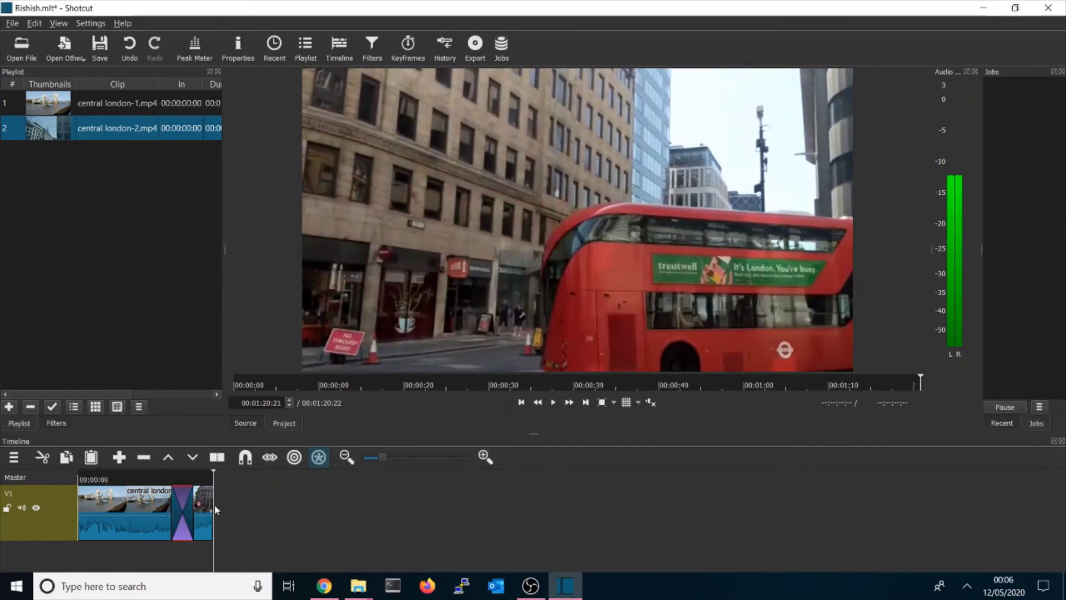
{"action": "left_click_drag", "start_coordinate": [216, 472], "coordinate": [168, 477]}
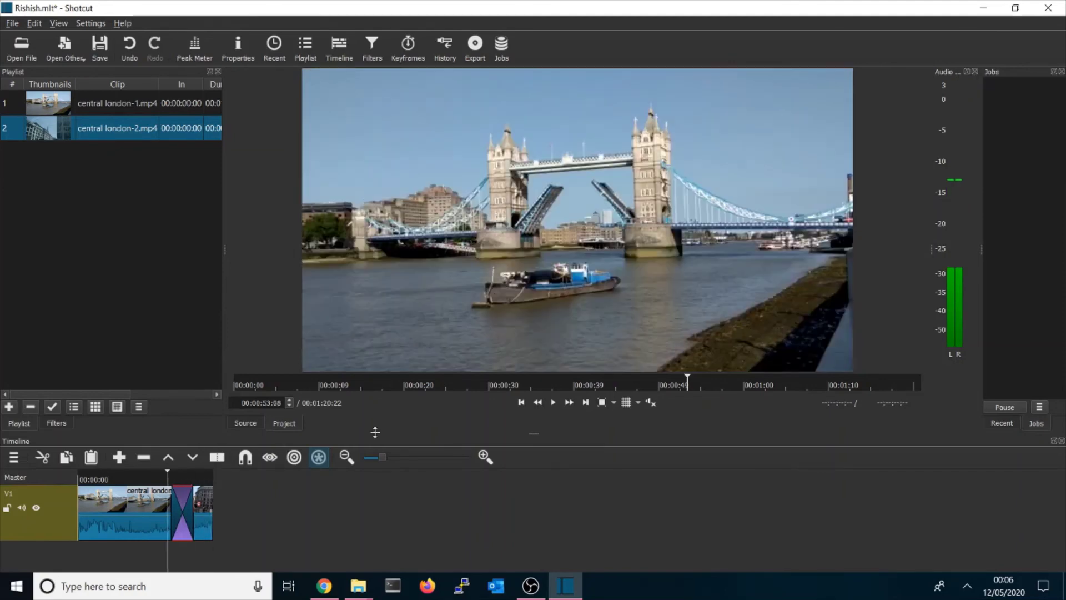
{"action": "left_click", "coordinate": [556, 408]}
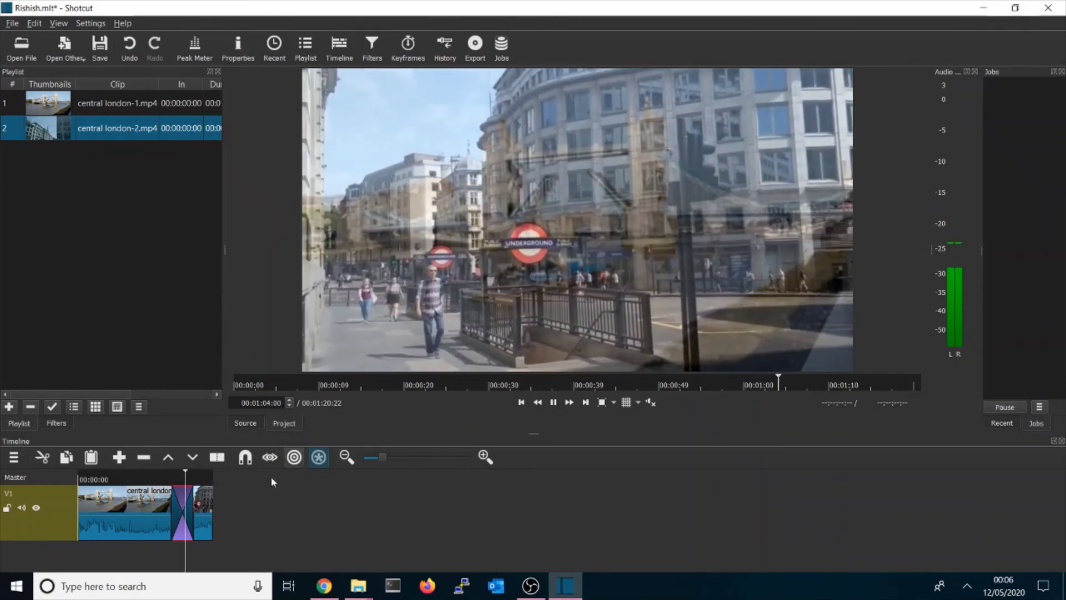
Lengthen the second clip's end and show the transition's filters
{"action": "left_click_drag", "start_coordinate": [212, 512], "coordinate": [234, 510]}
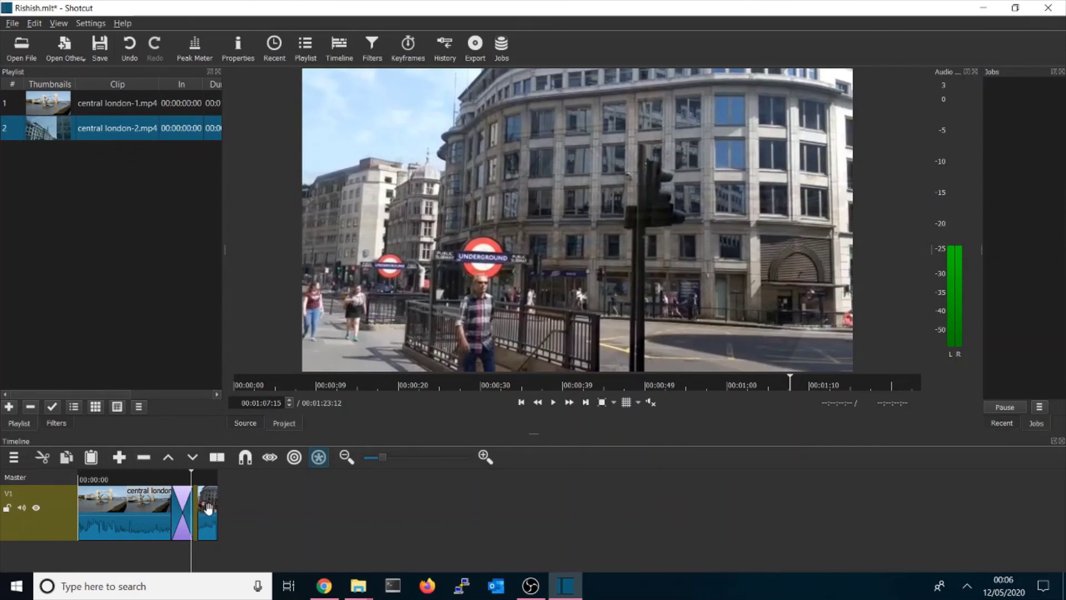
{"action": "left_click", "coordinate": [155, 275]}
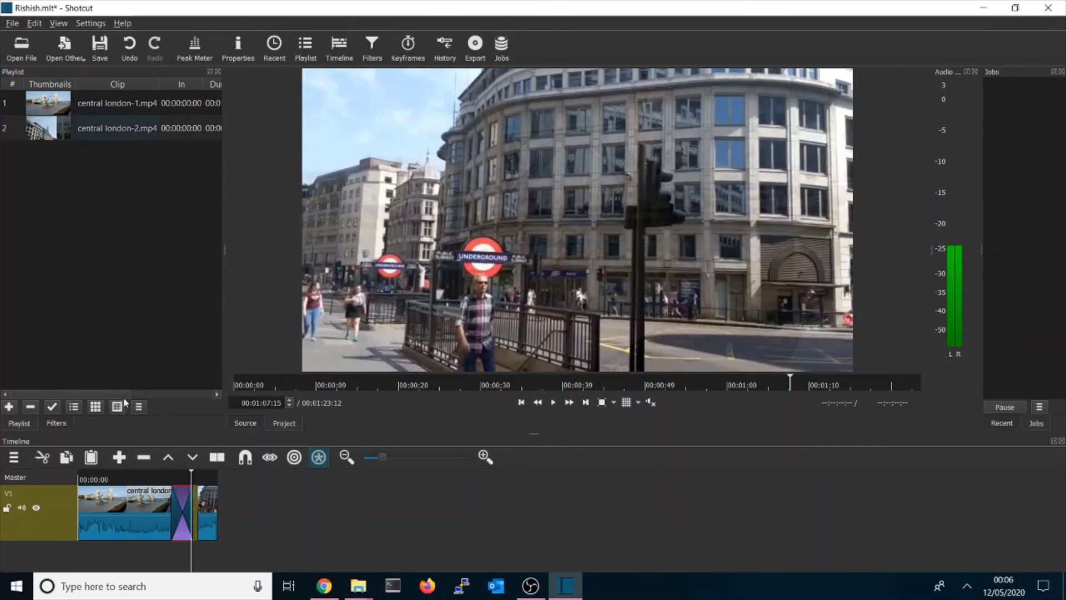
{"action": "left_click", "coordinate": [55, 424]}
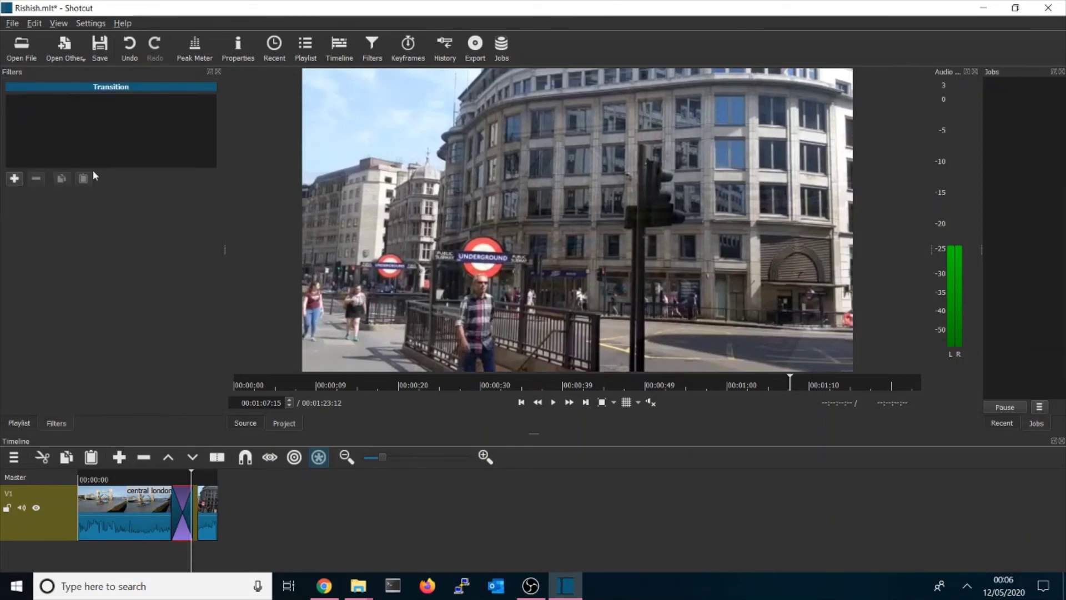